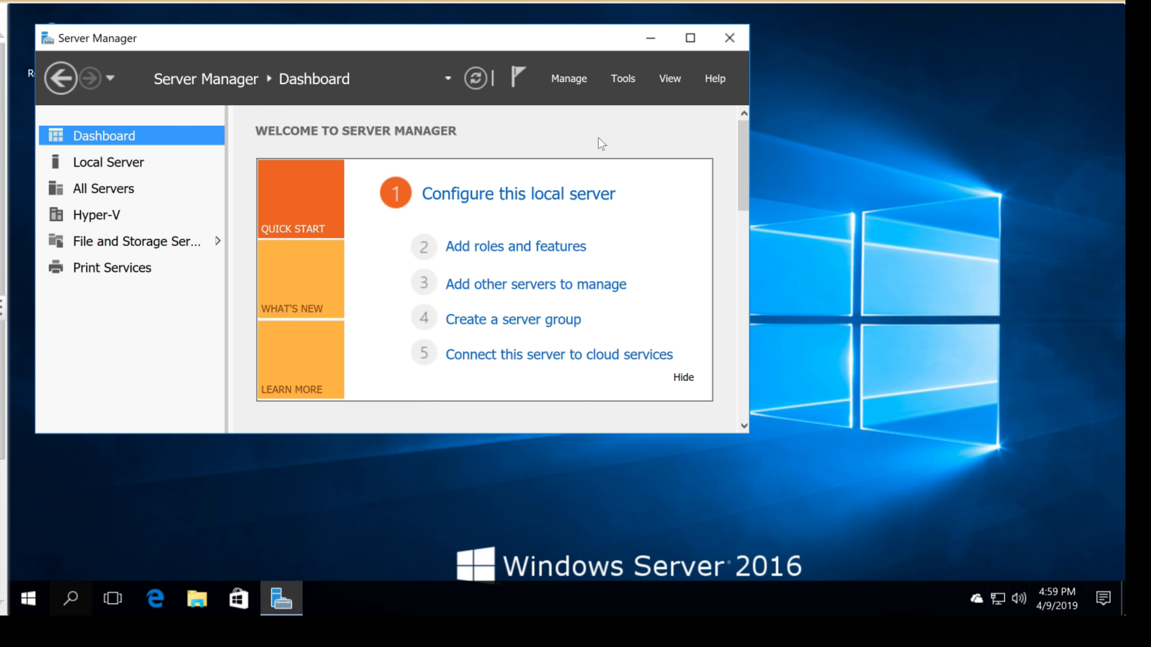
Open Hyper-V Manager from the Server Manager tools and select the CORPSERVER host
left_click(623, 79)
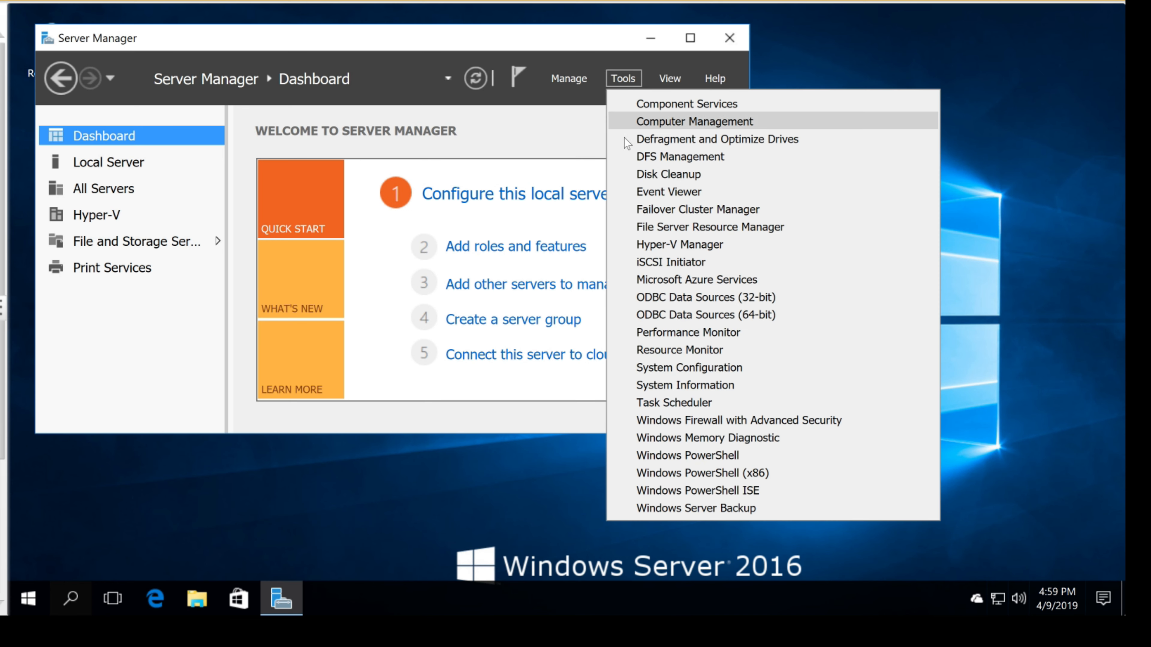
left_click(661, 245)
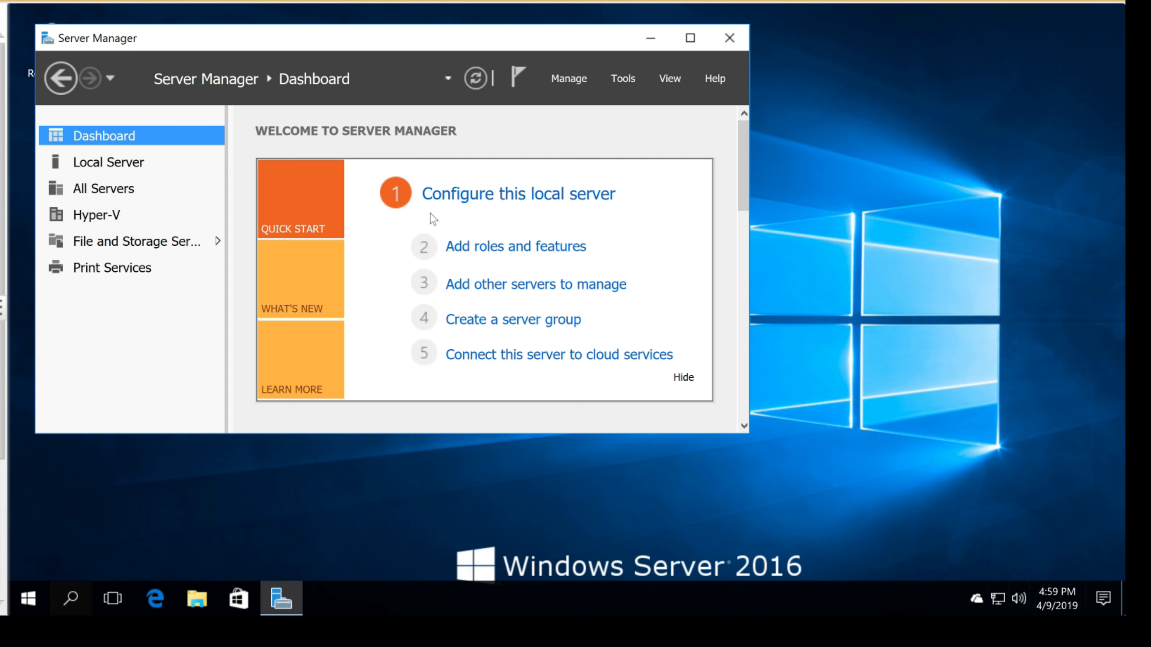
left_click(623, 78)
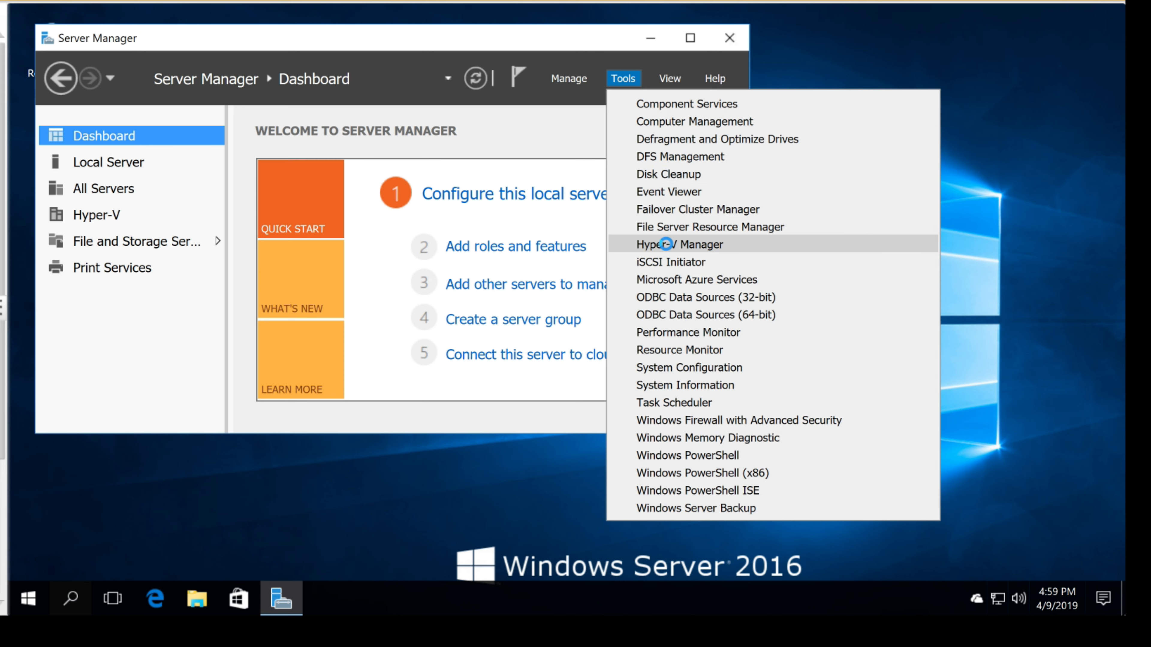
double_click(679, 248)
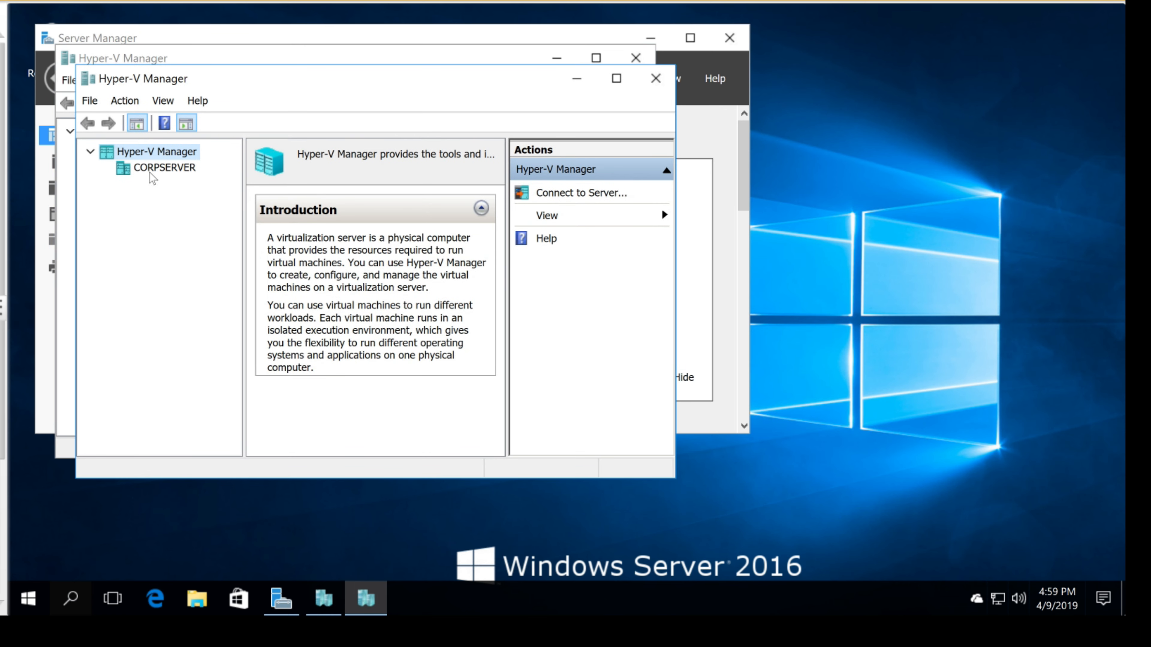
left_click(138, 171)
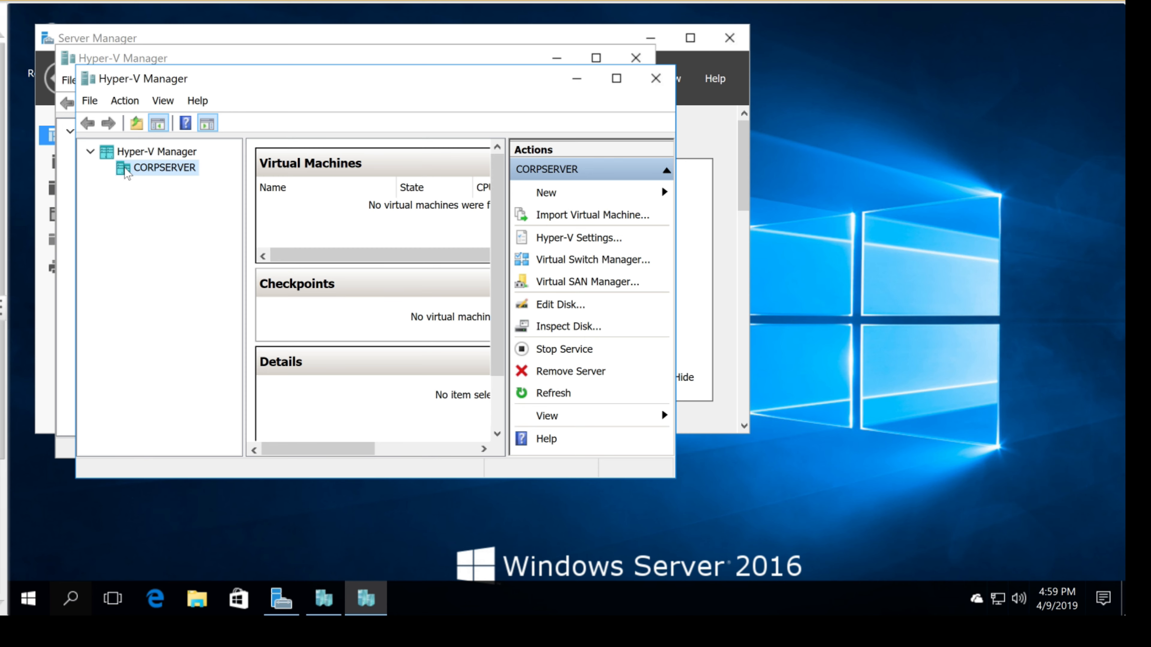
right_click(126, 170)
mouse_move(283, 183)
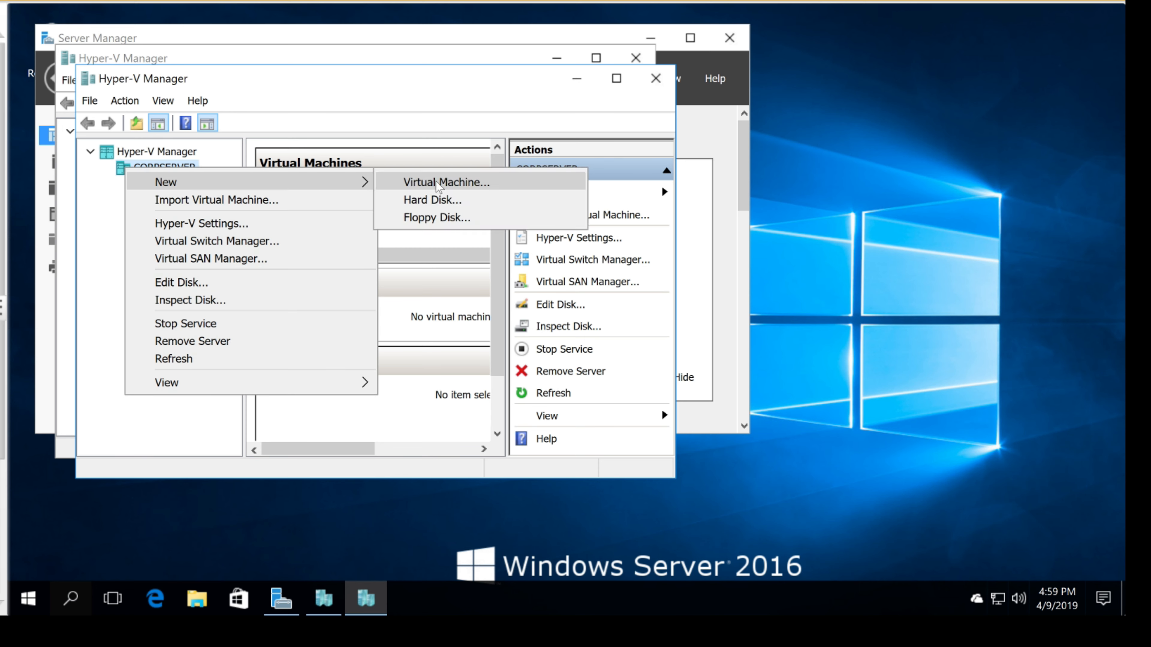
left_click(98, 211)
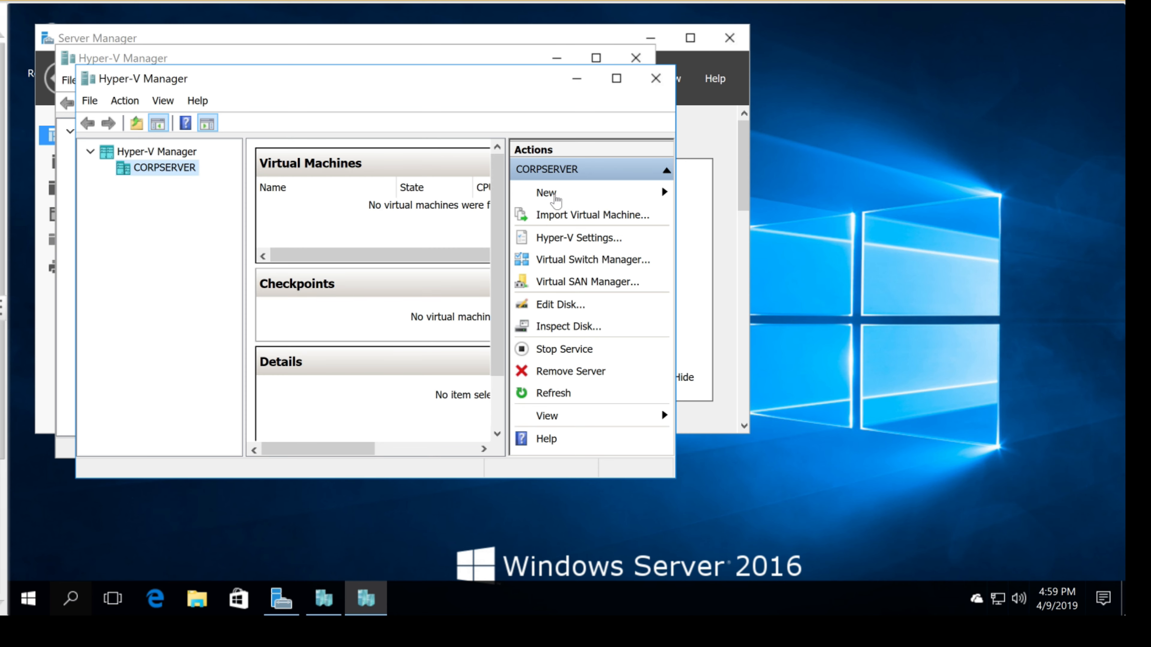
Maximize Hyper-V Manager and start a new virtual machine on CORPSERVER named VM1, stored in the default location
left_click(616, 78)
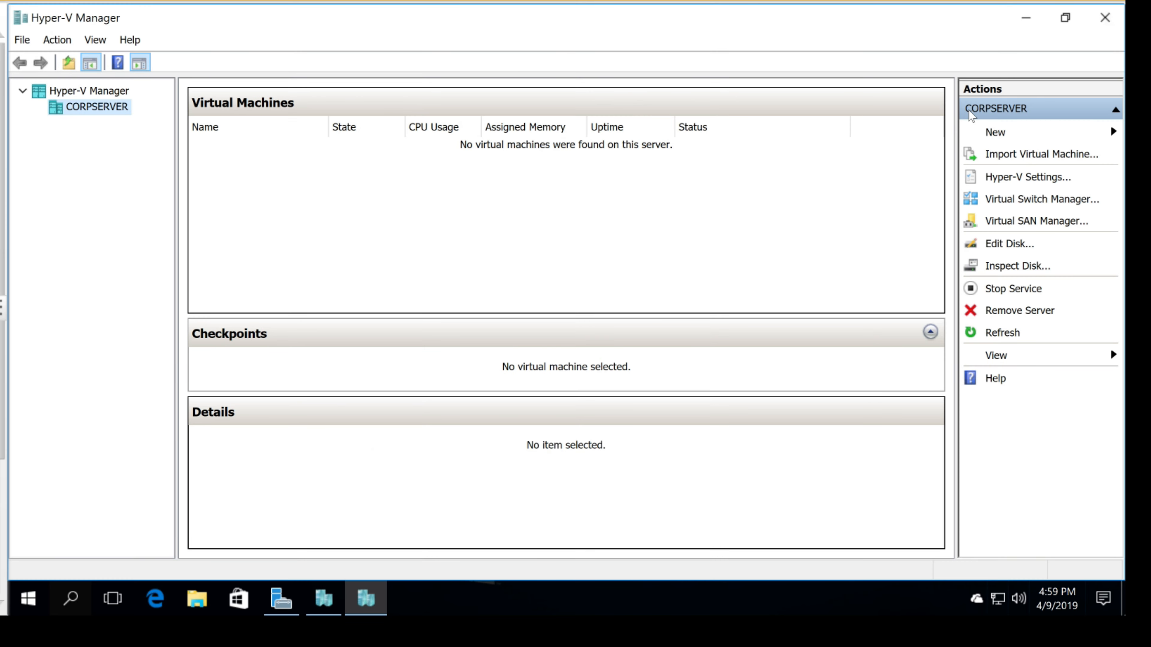
left_click(990, 132)
left_click(974, 136)
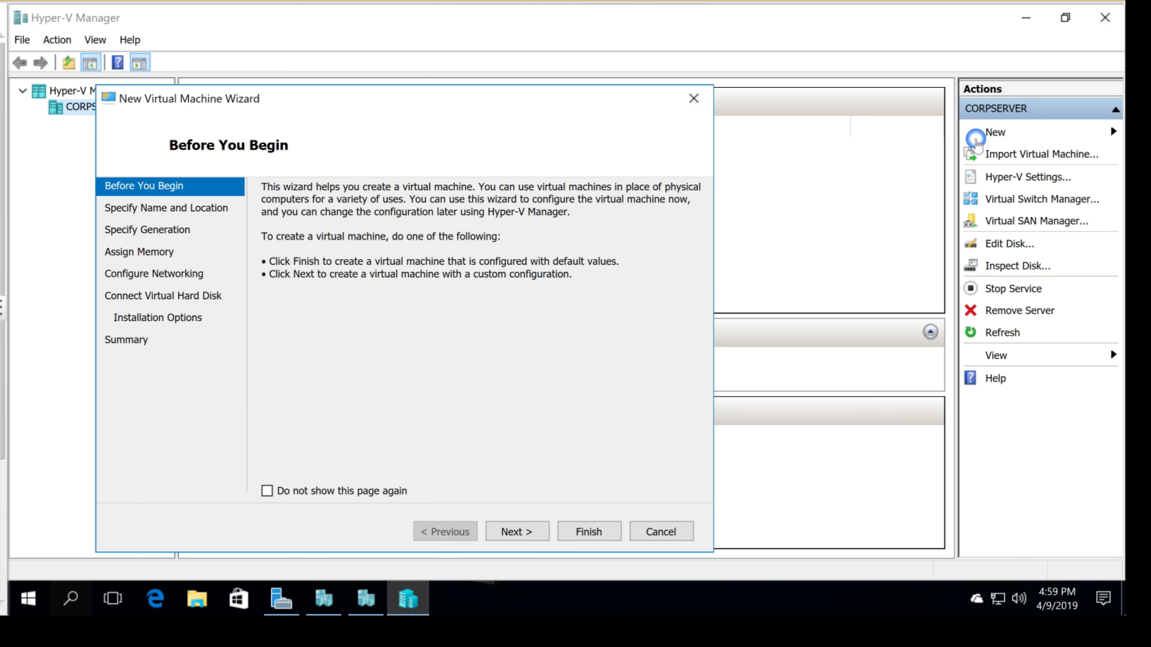
left_click(517, 532)
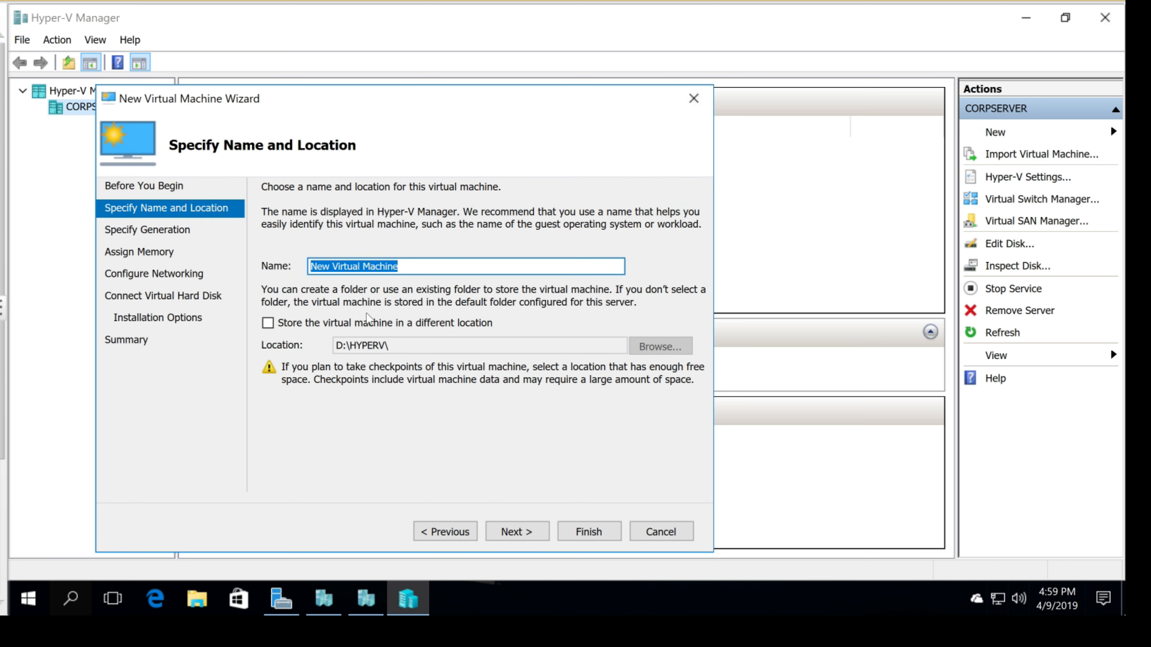
type("VM1")
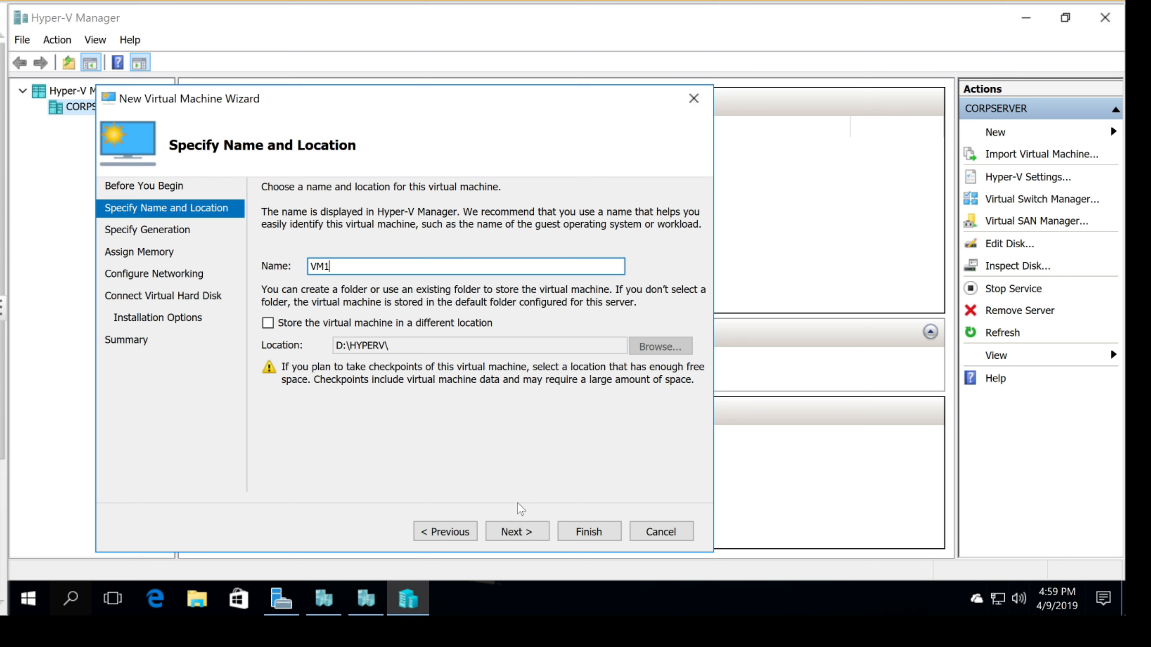
left_click(516, 534)
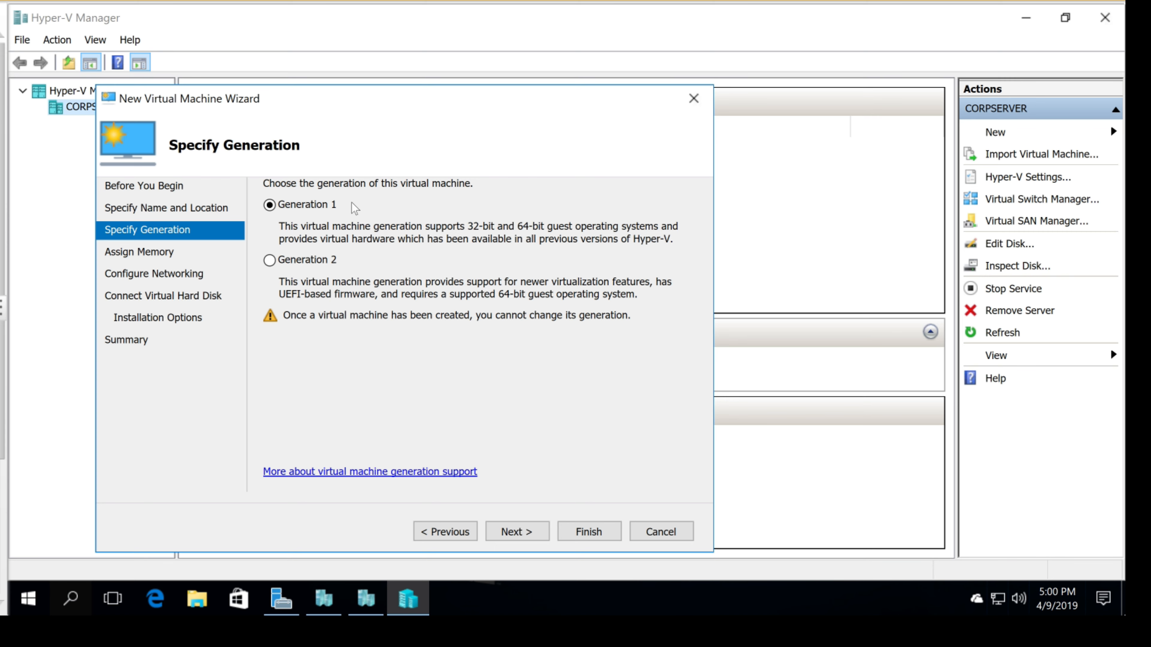
Accept Generation 1 for VM1 and set its startup memory to 1024 MB
left_click(516, 534)
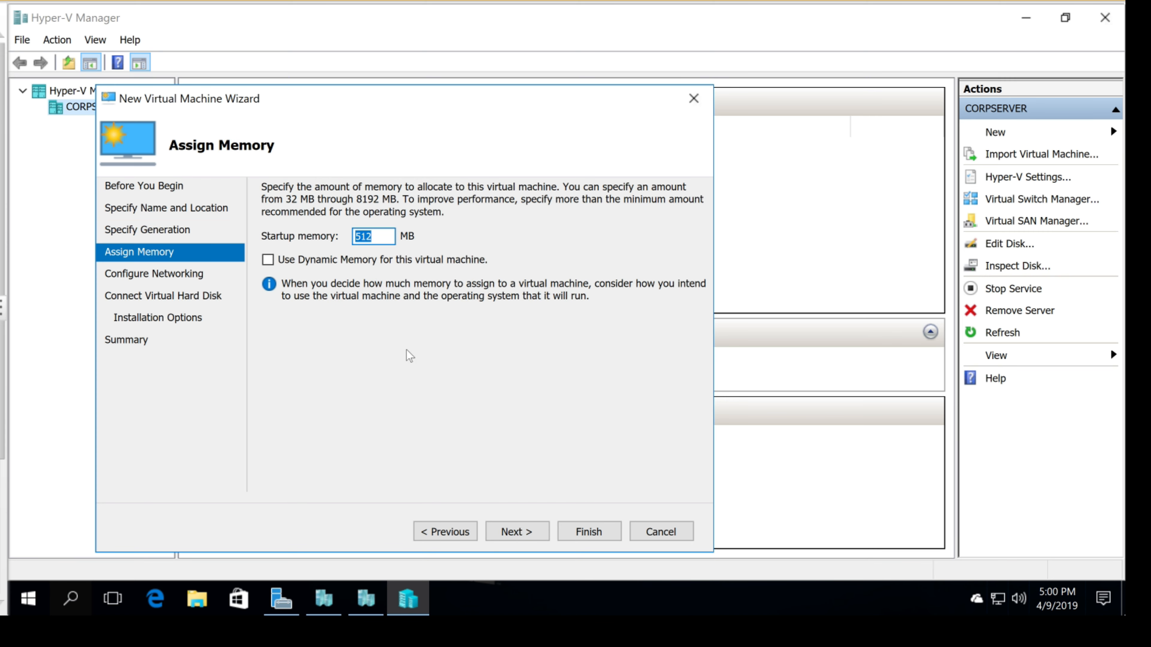
type("1024")
left_click(516, 532)
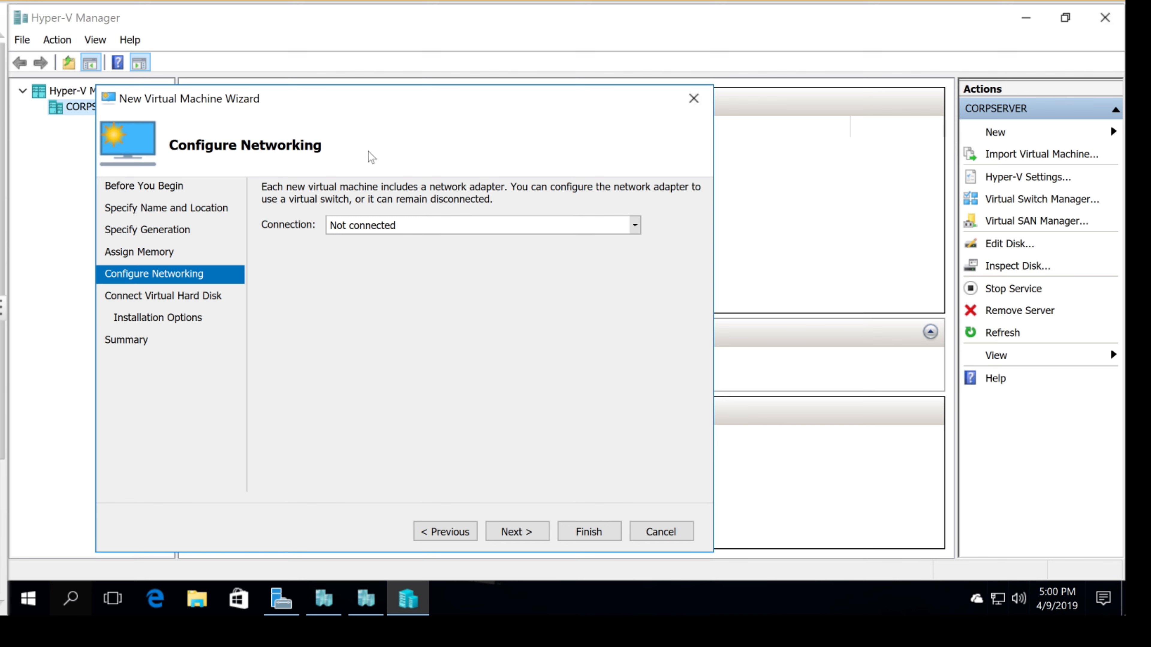
Connect VM1's network adapter to the External virtual switch
left_click(635, 226)
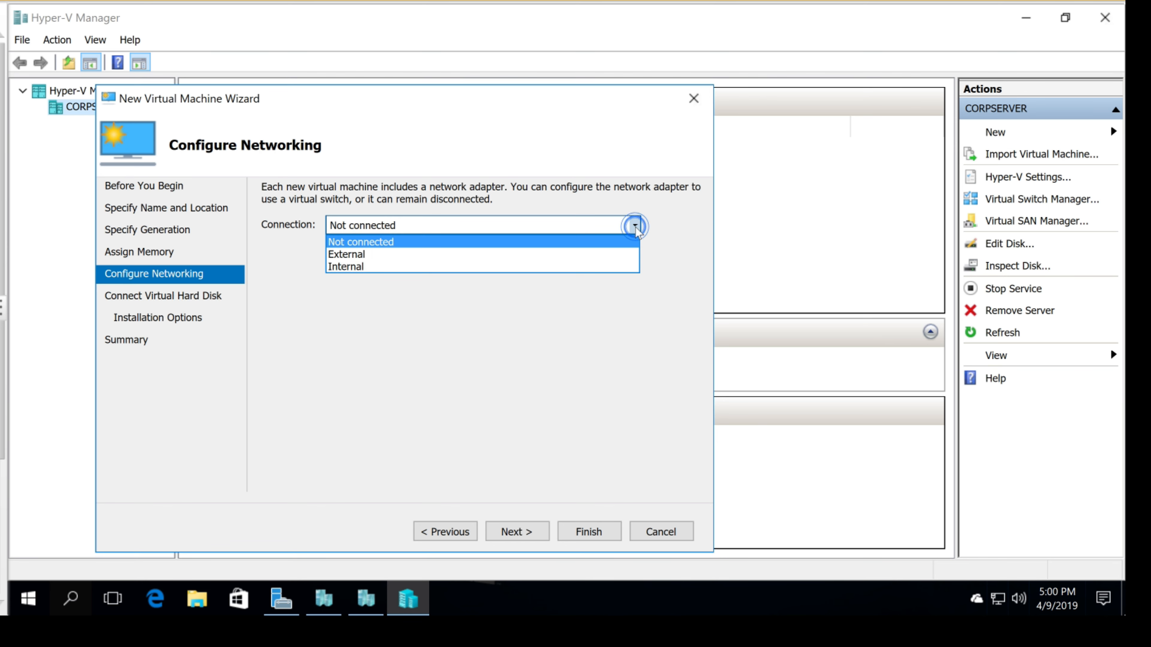
left_click(357, 256)
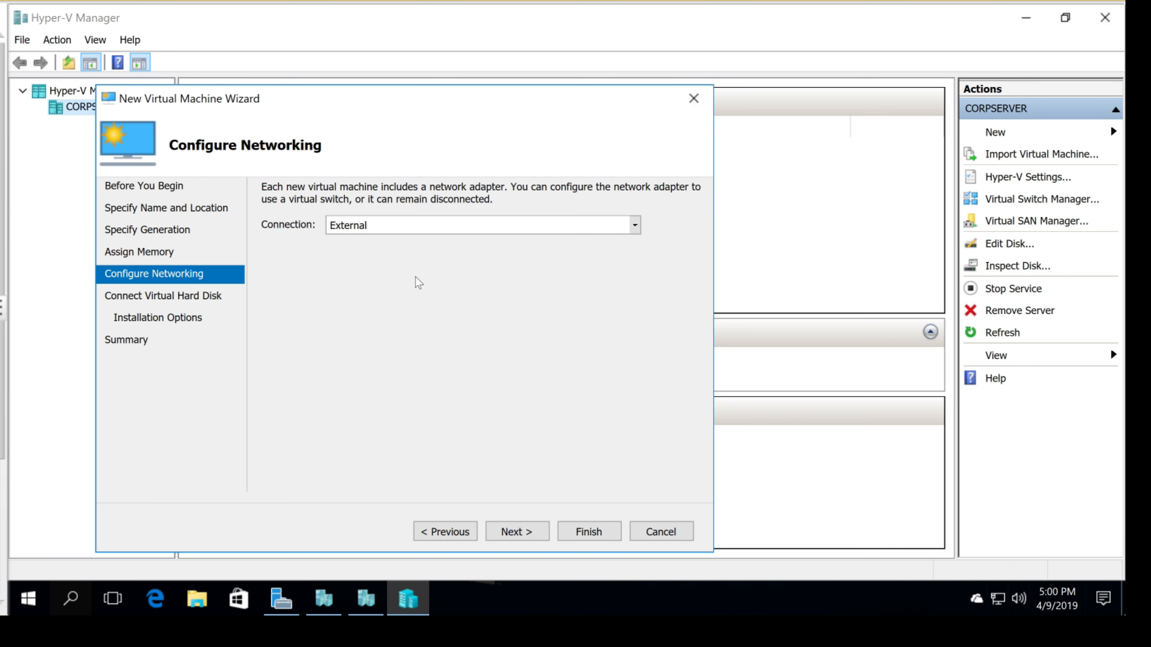
left_click(516, 532)
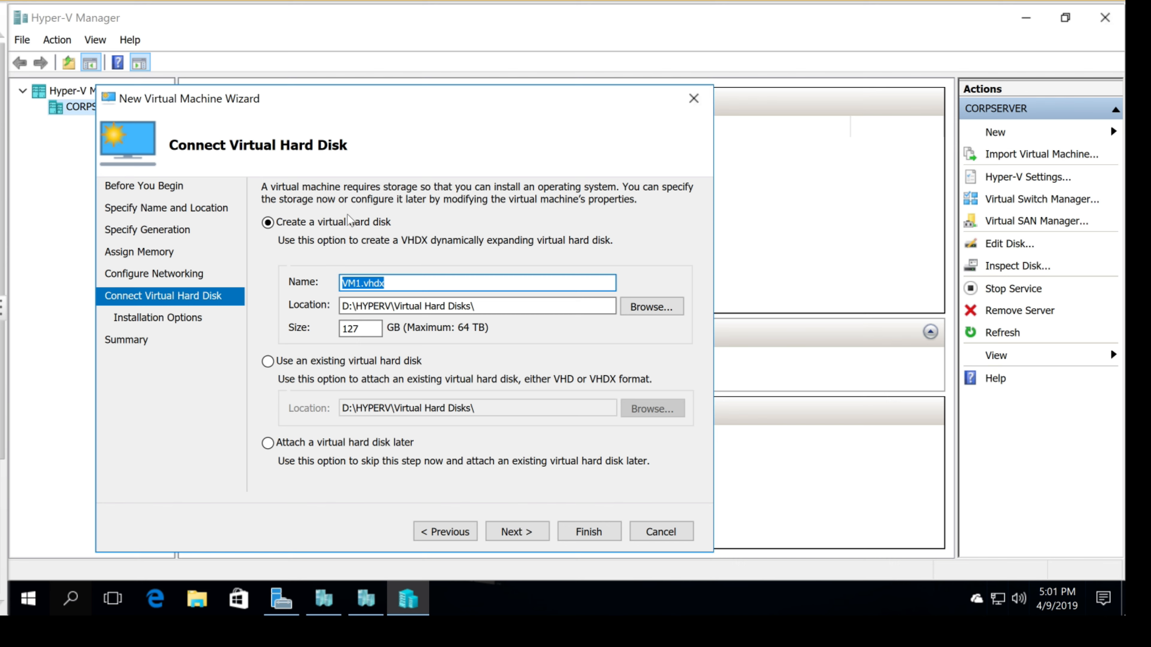
Create the virtual hard disk VM1.vhdx in its default location with a size of 50 GB
left_click(392, 282)
left_click_drag(476, 306, 362, 306)
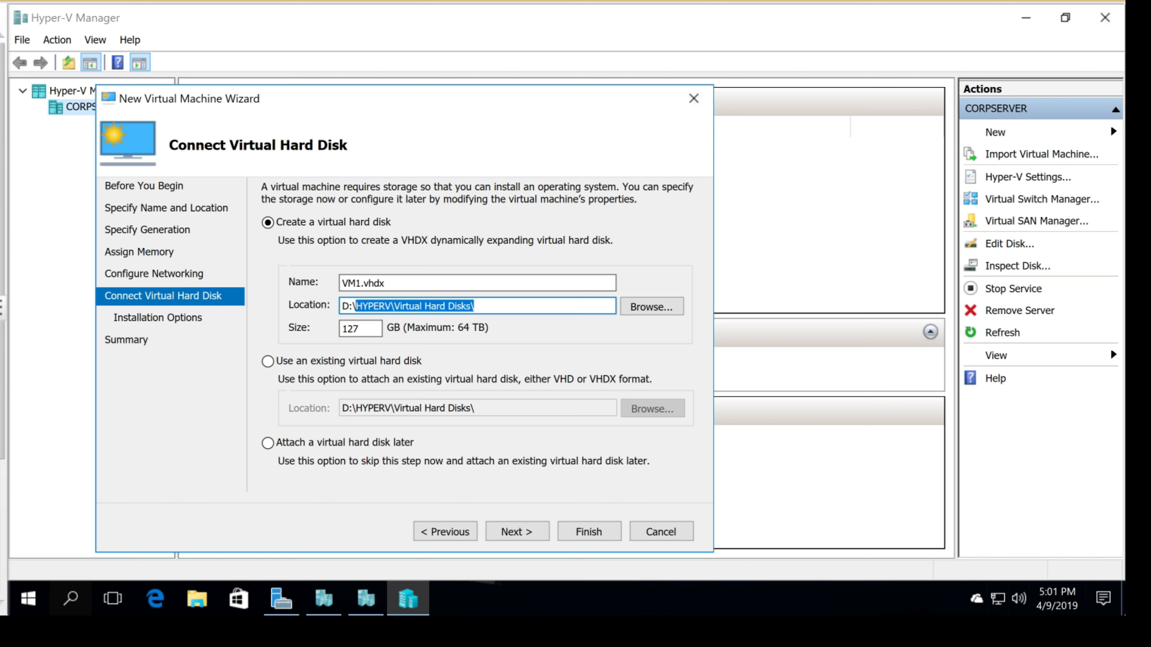
key("Tab")
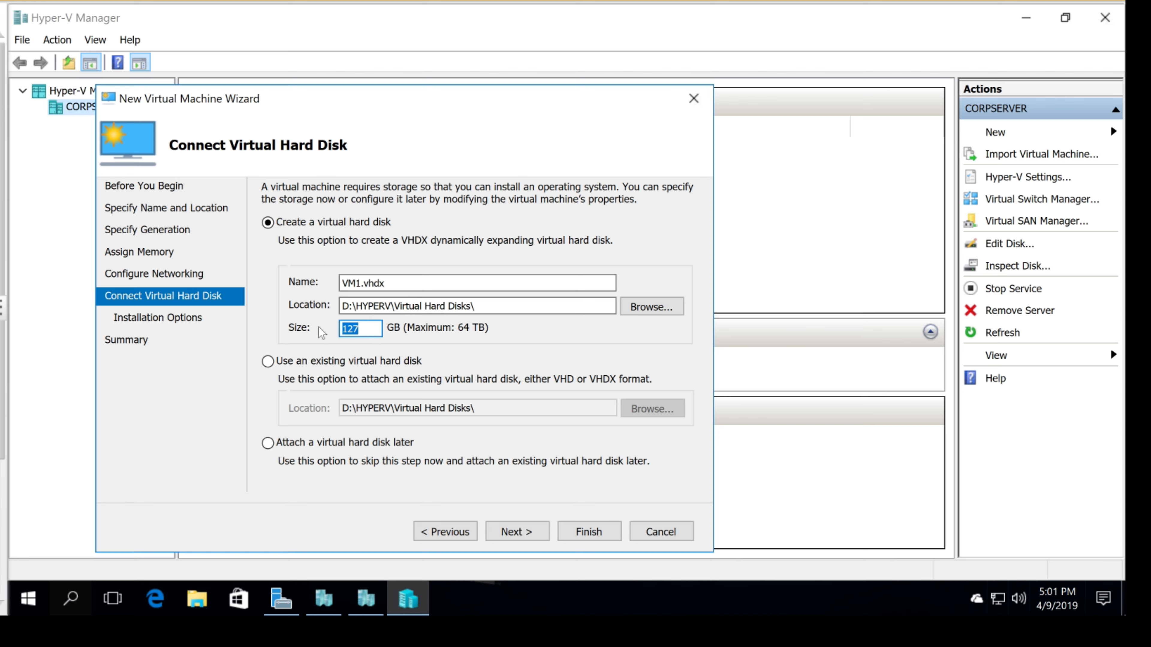
type("50")
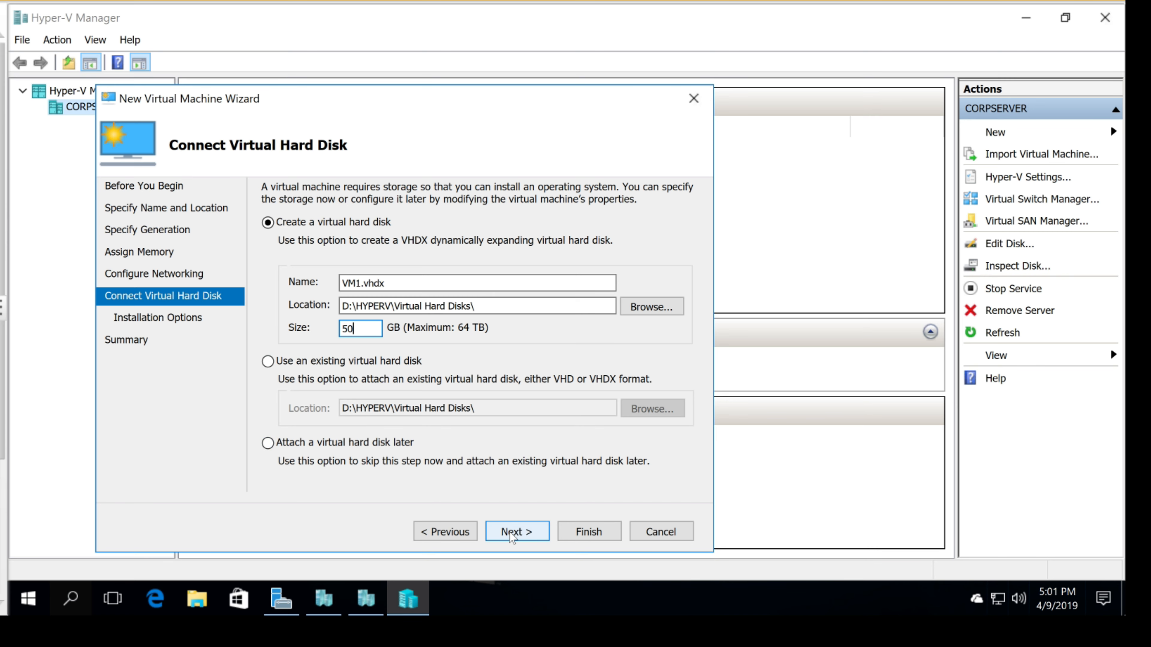
left_click(511, 535)
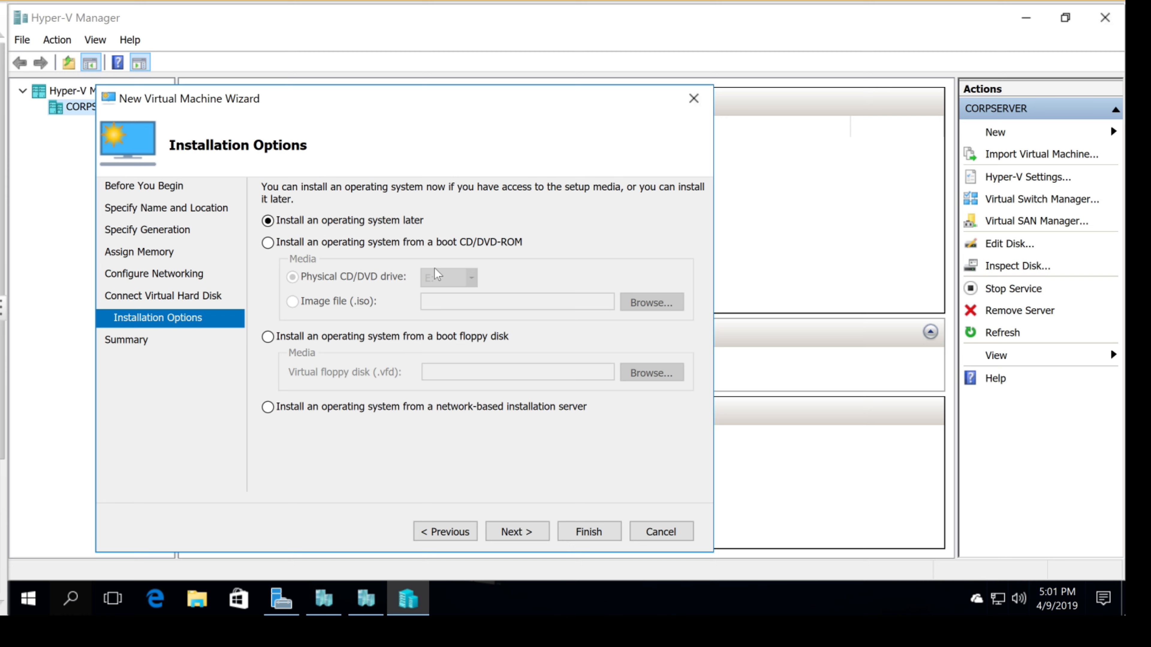
Choose the "Install an operating system later" option for VM1 and finish creating the virtual machine
left_click(341, 114)
left_click_drag(393, 113, 390, 95)
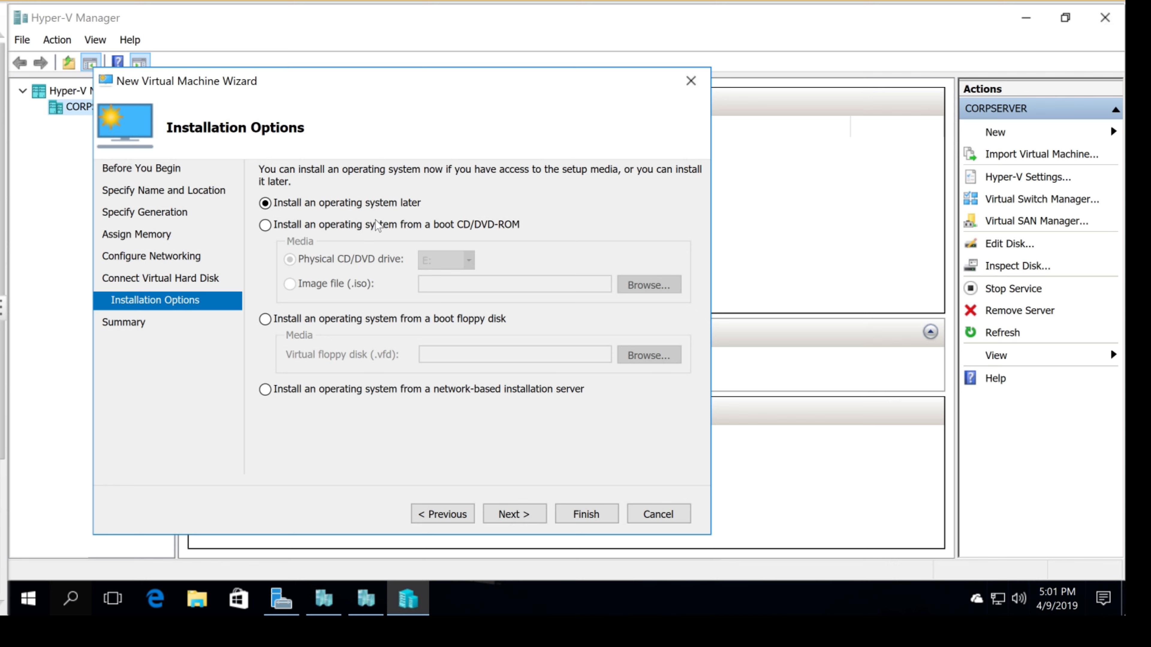
left_click(265, 225)
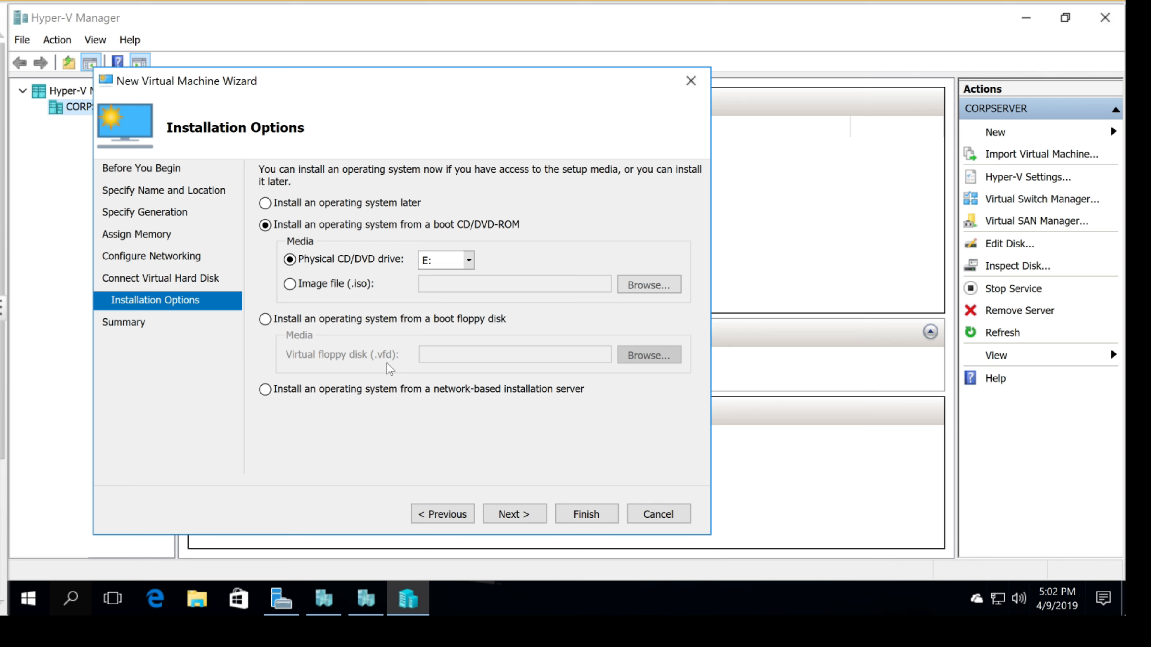
left_click(265, 203)
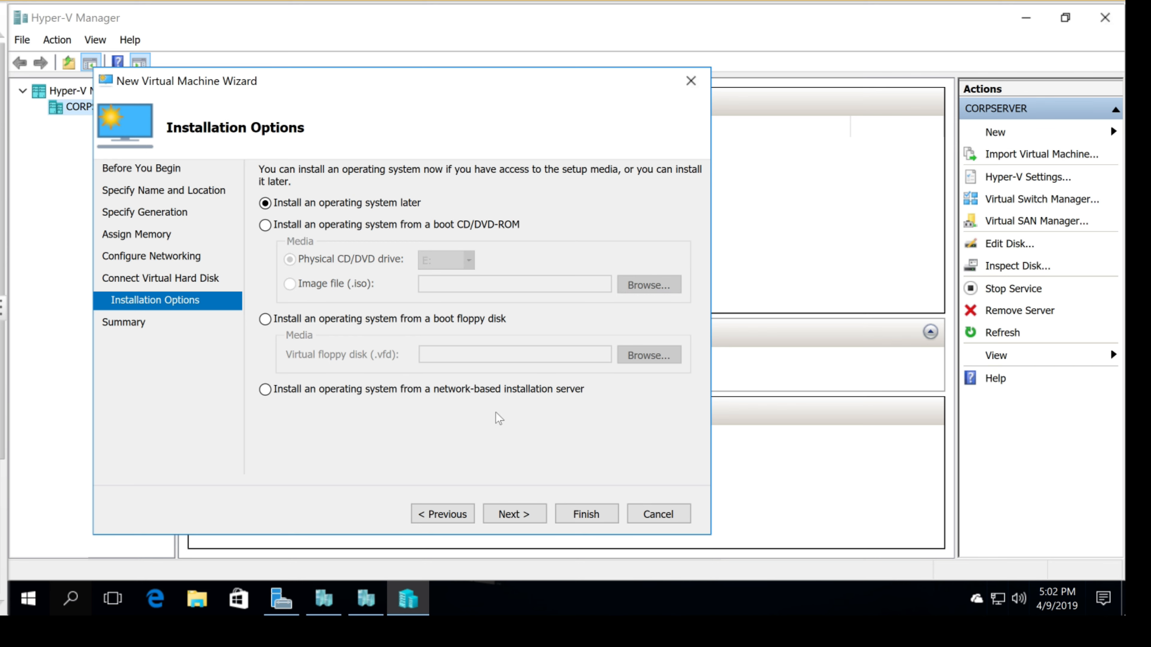
left_click(506, 517)
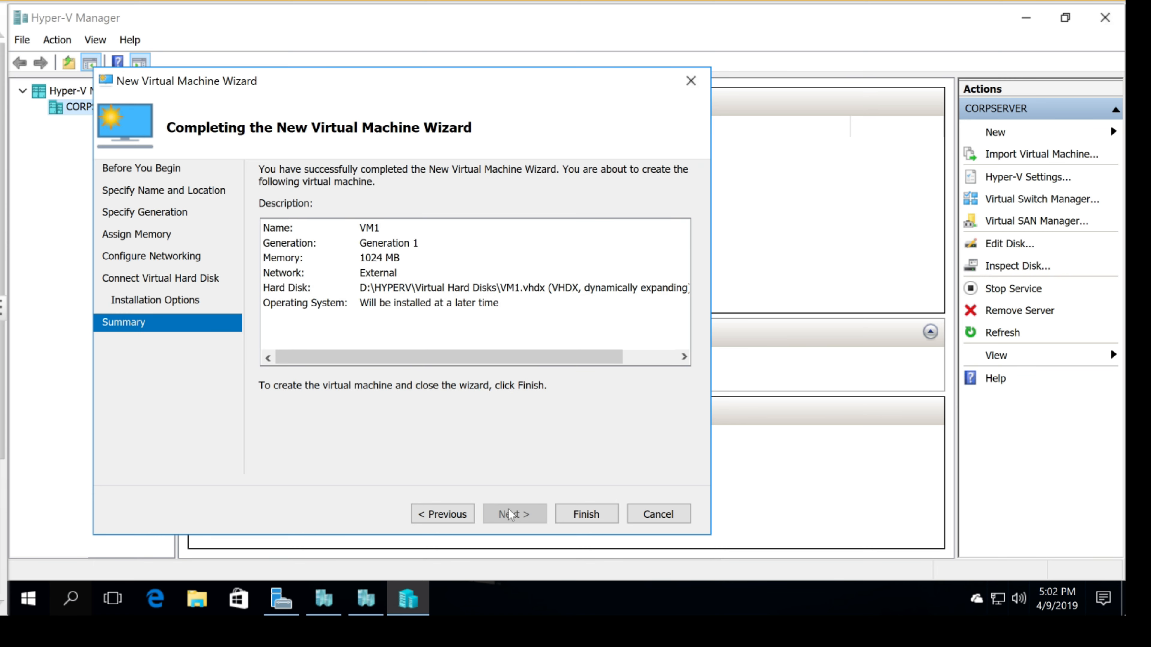
left_click(582, 517)
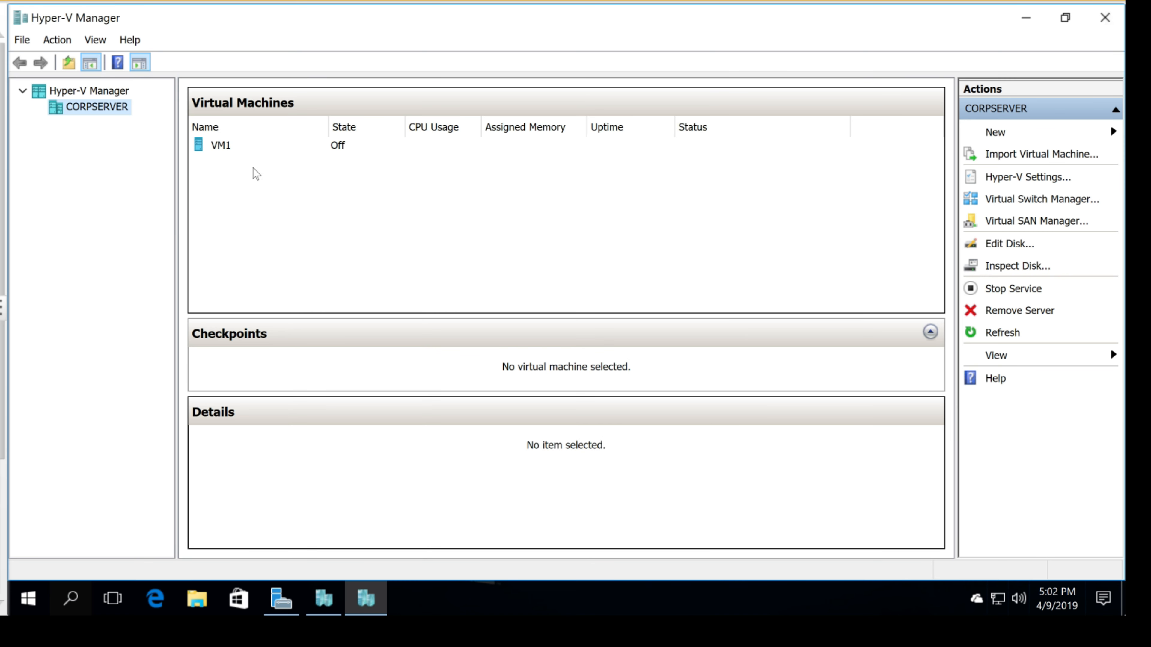
Start a second new virtual machine on CORPSERVER named VM2, keeping the default storage location
left_click(226, 153)
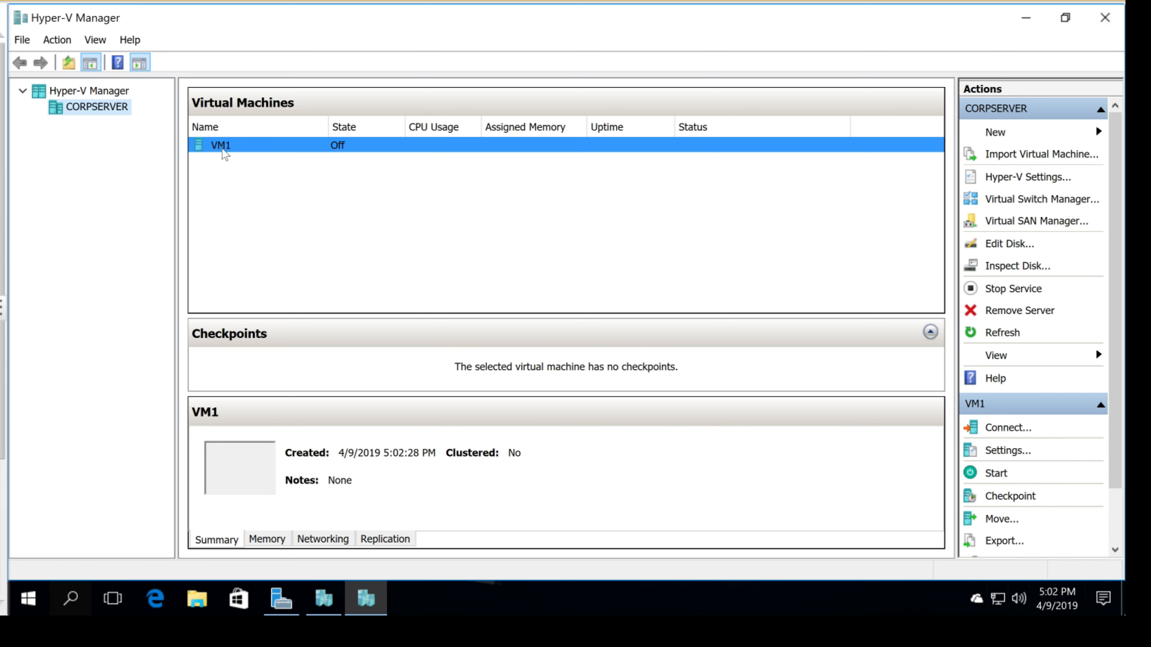
right_click(61, 110)
left_click(102, 121)
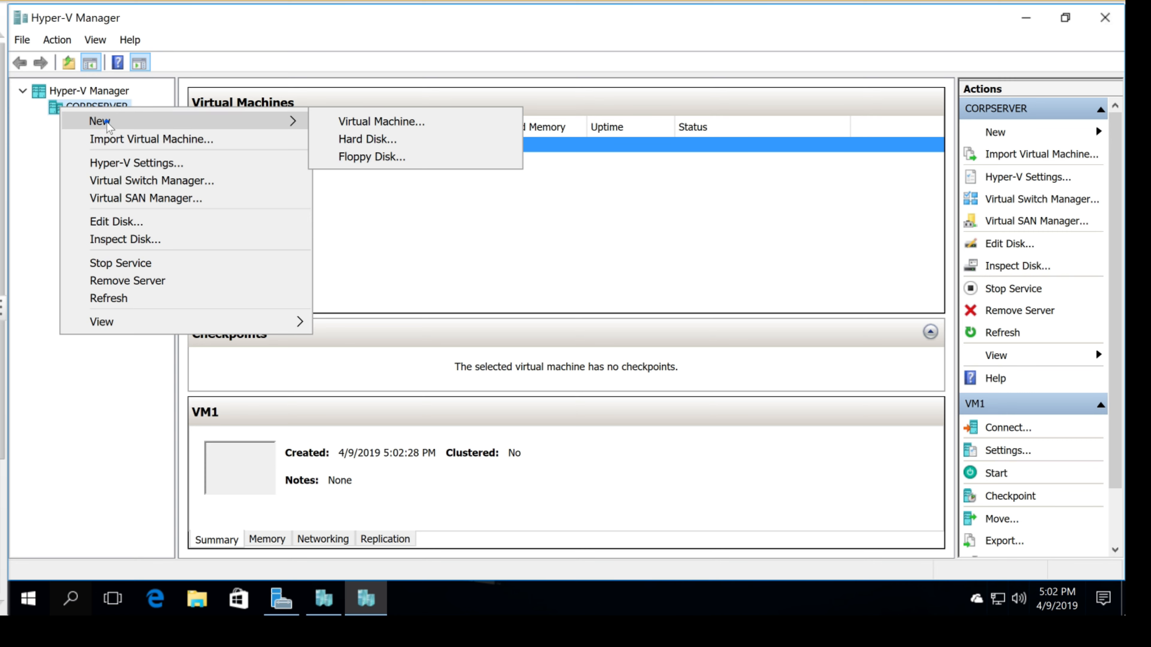
left_click(368, 121)
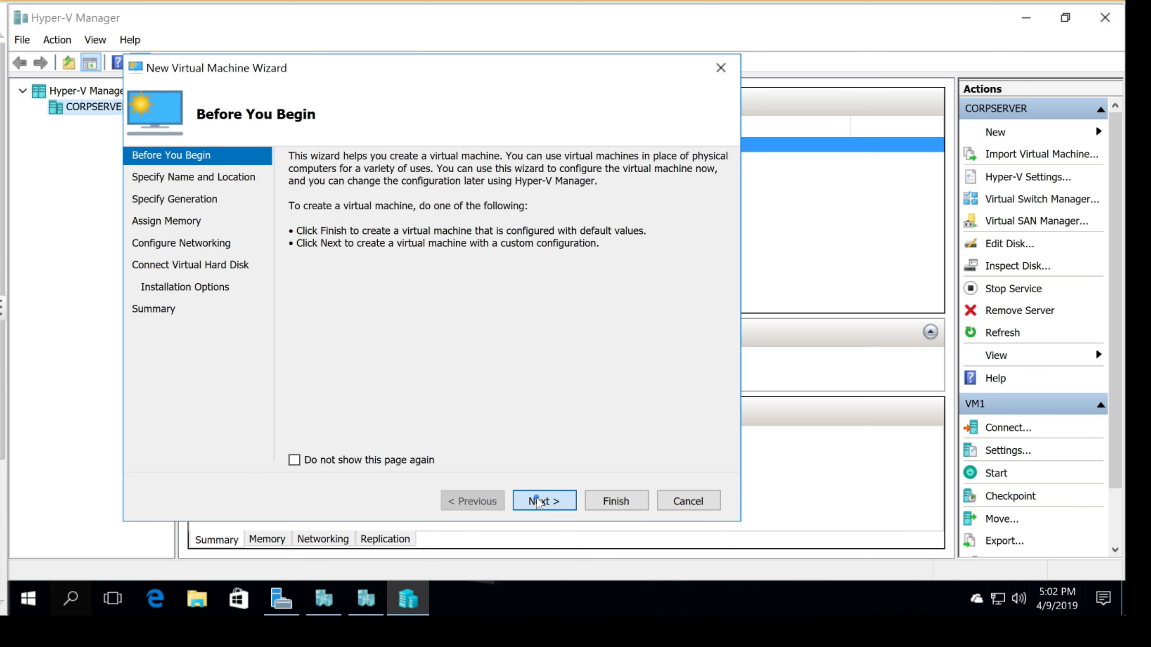
left_click(536, 497)
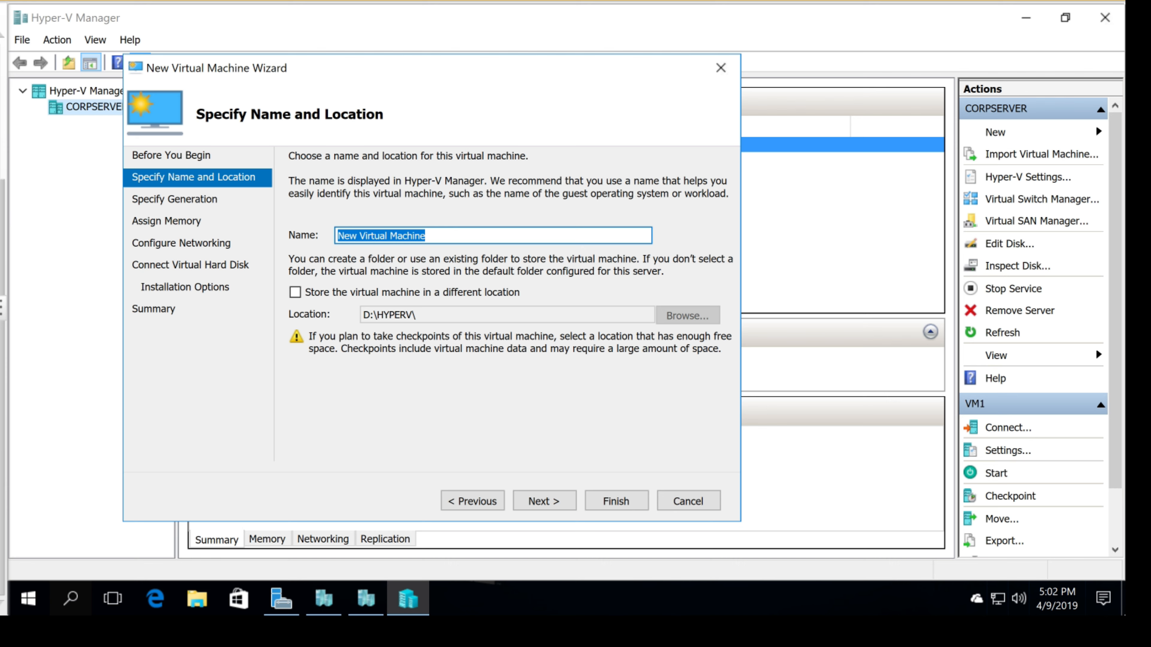
type("VM2")
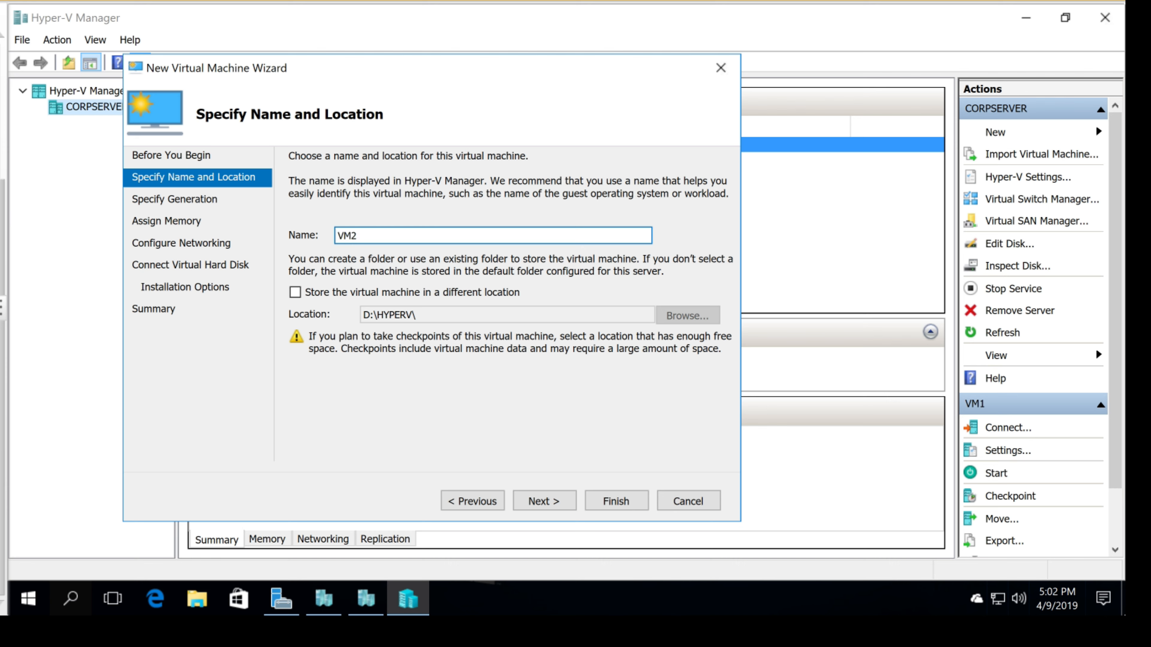
left_click_drag(432, 319, 347, 316)
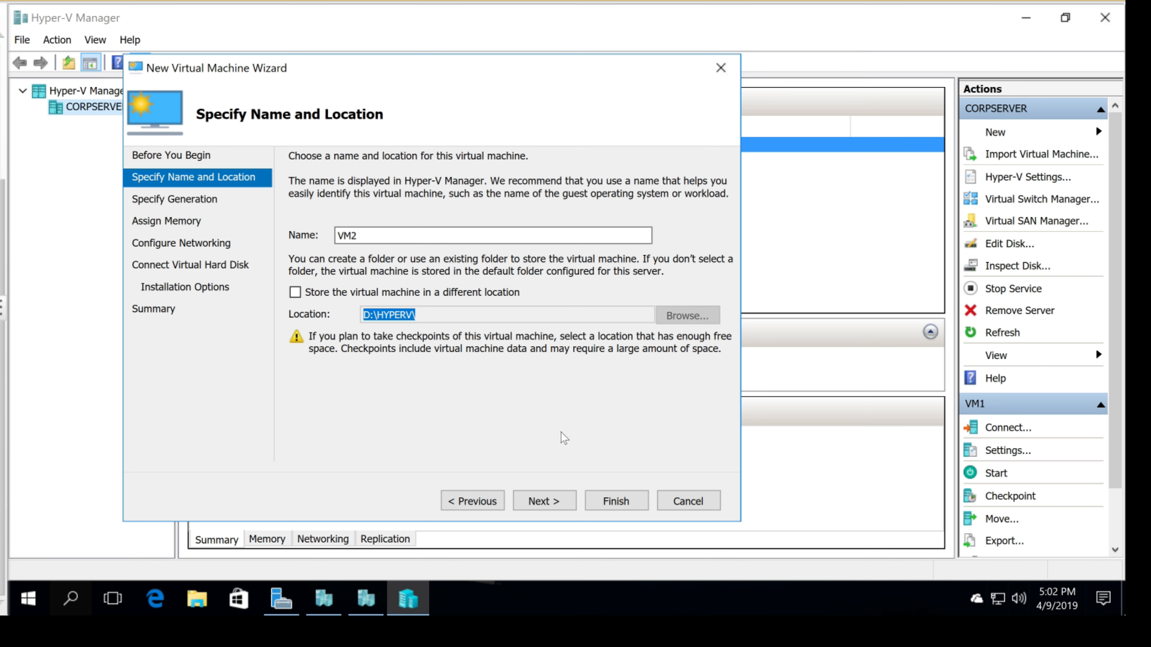
left_click(543, 499)
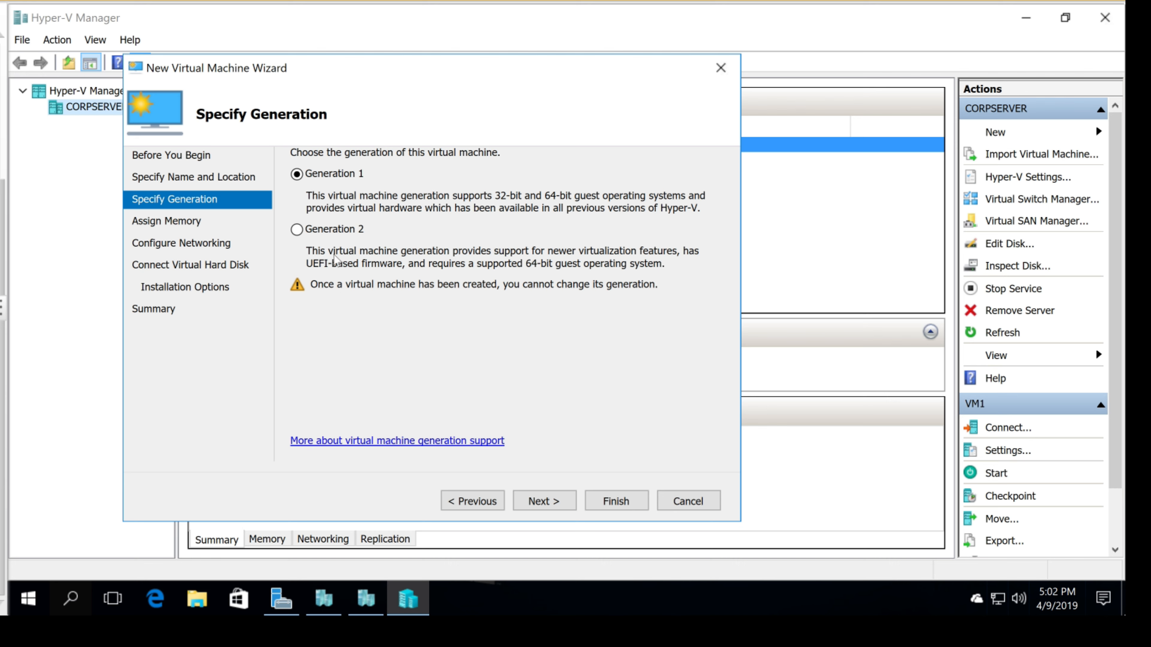
Choose Generation 2 for VM2 and set its startup memory to 2048 MB
left_click(297, 231)
left_click(539, 502)
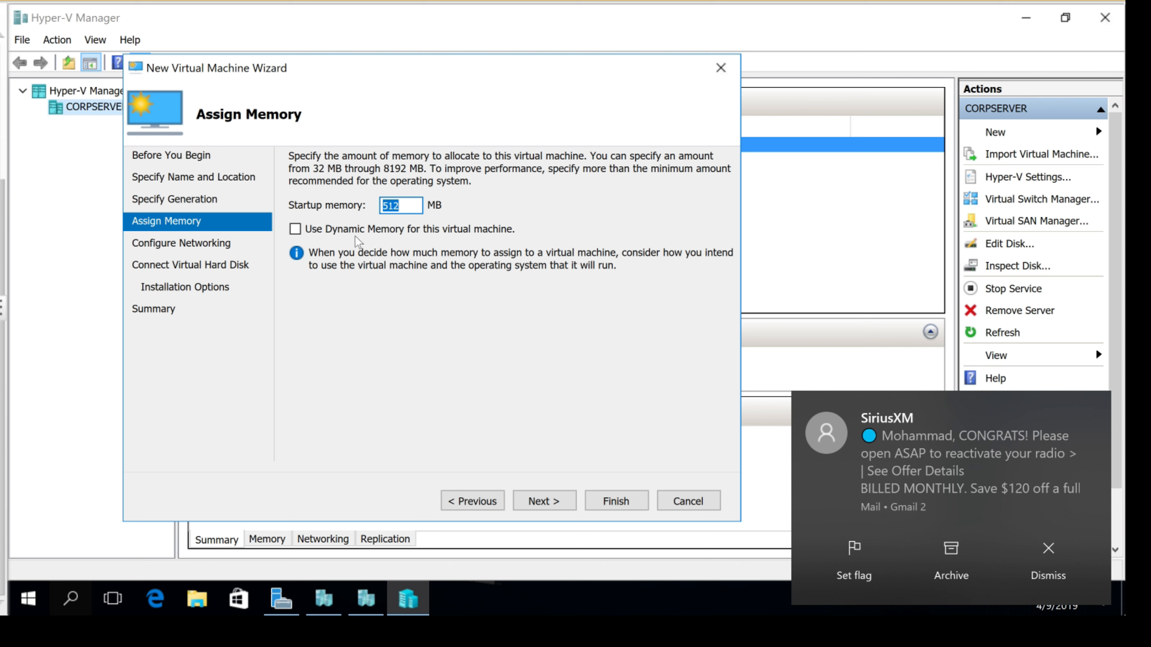
type("2048")
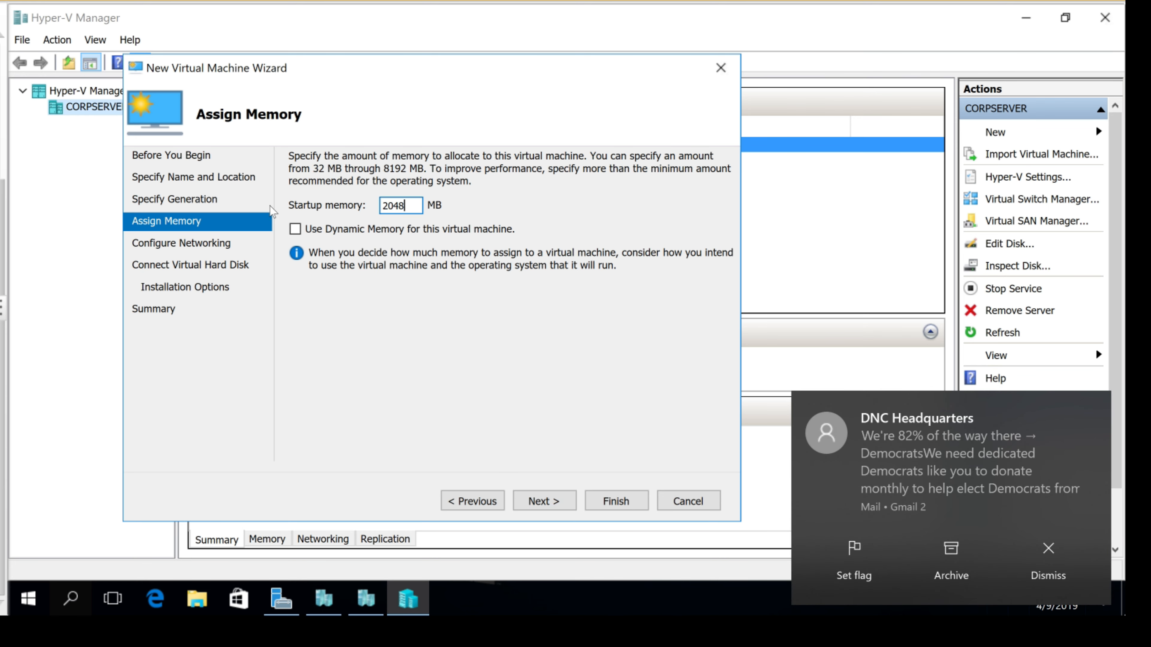
Enable Dynamic Memory for VM2 and connect its network adapter to the Internal virtual switch
left_click(297, 230)
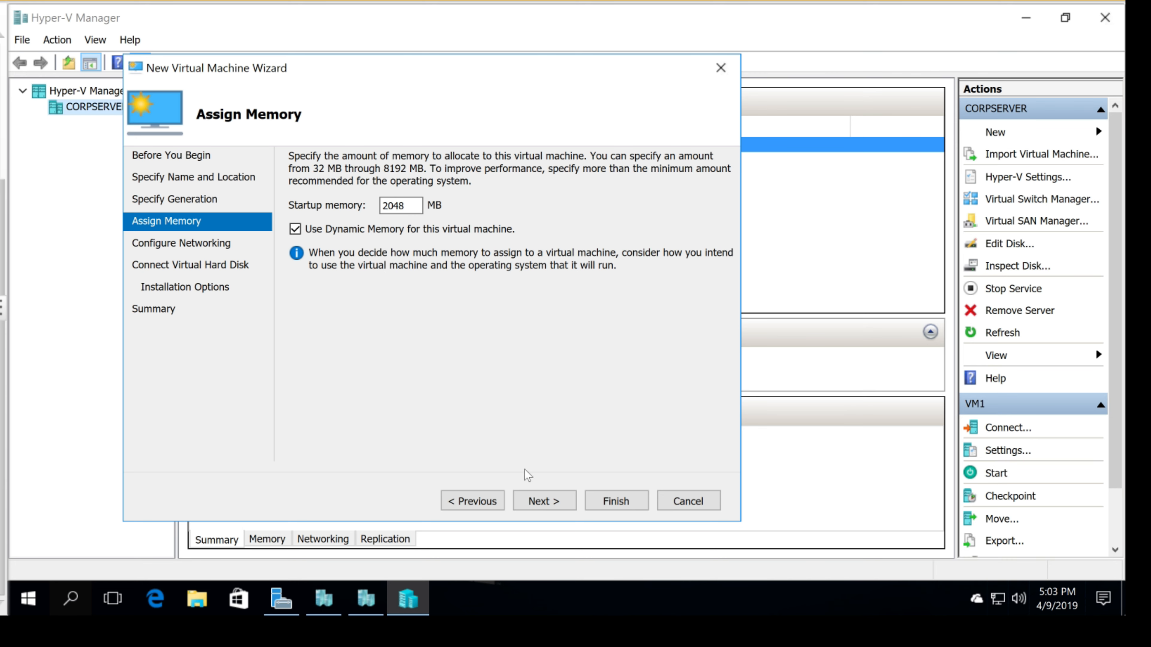
left_click(545, 501)
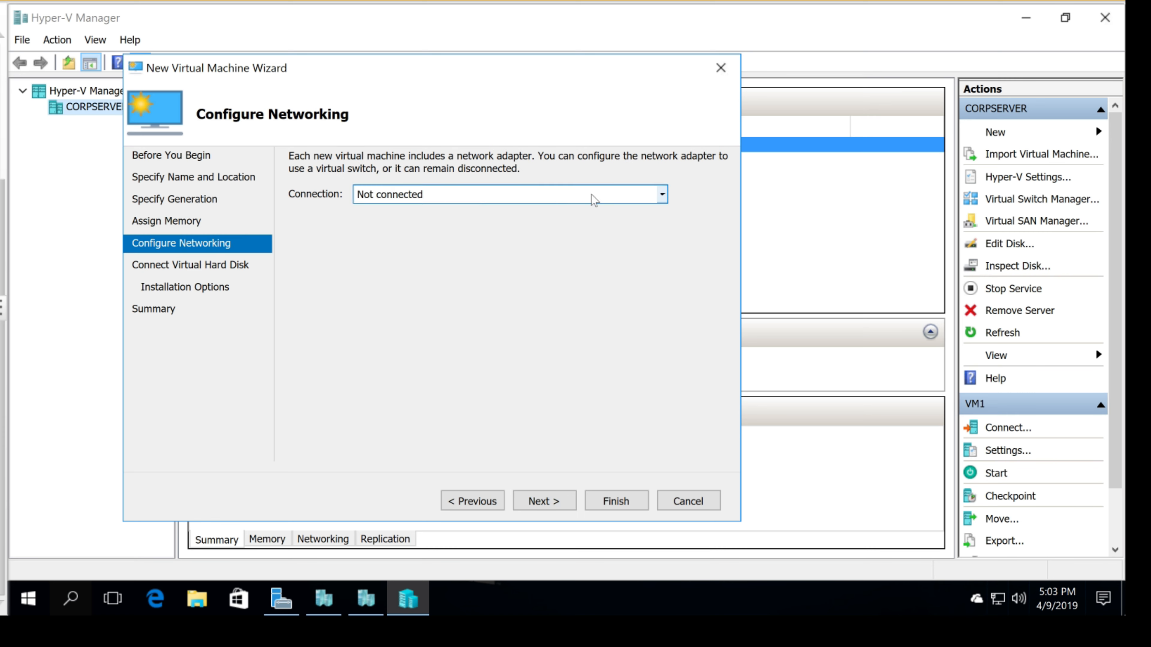
left_click(661, 196)
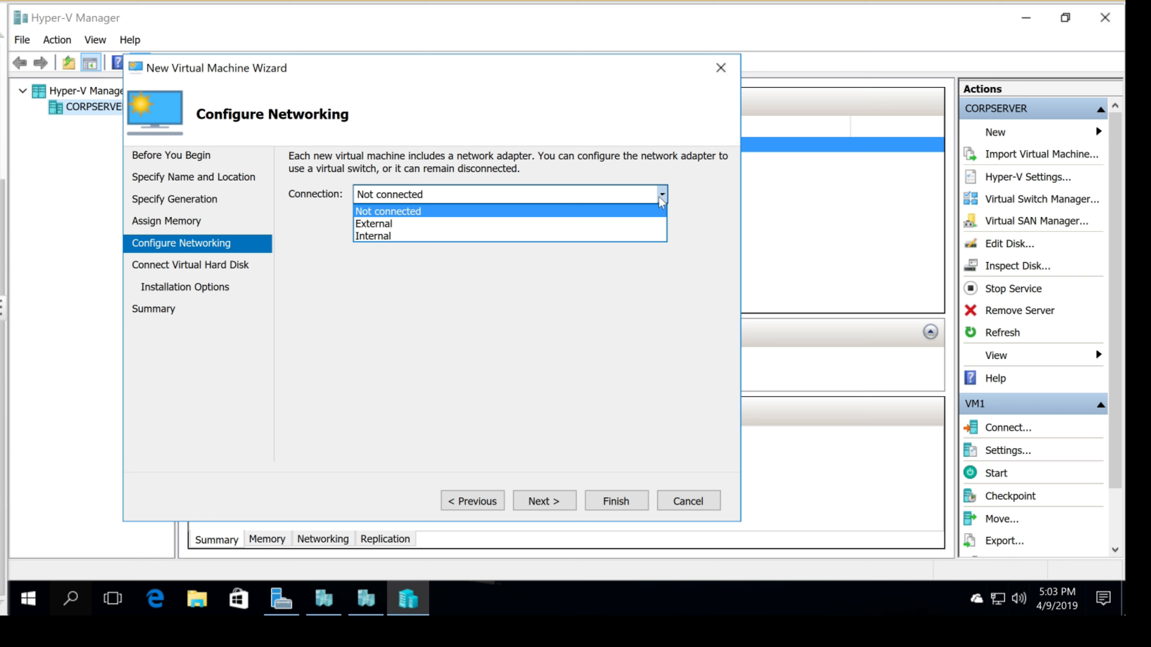
left_click(377, 236)
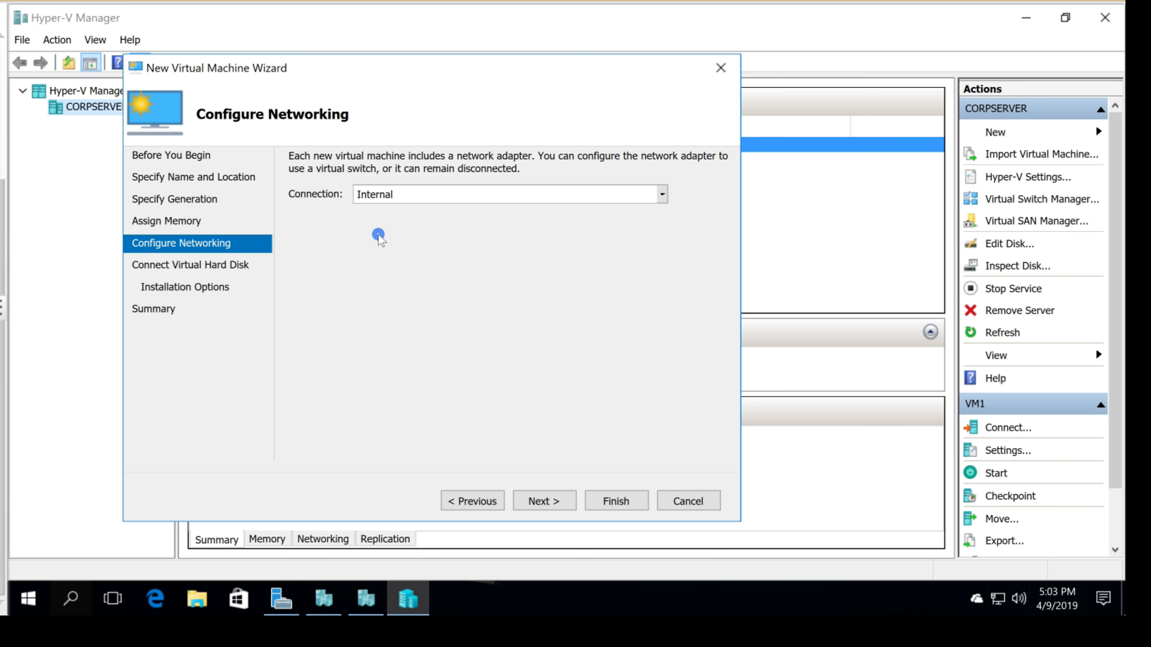
left_click(544, 501)
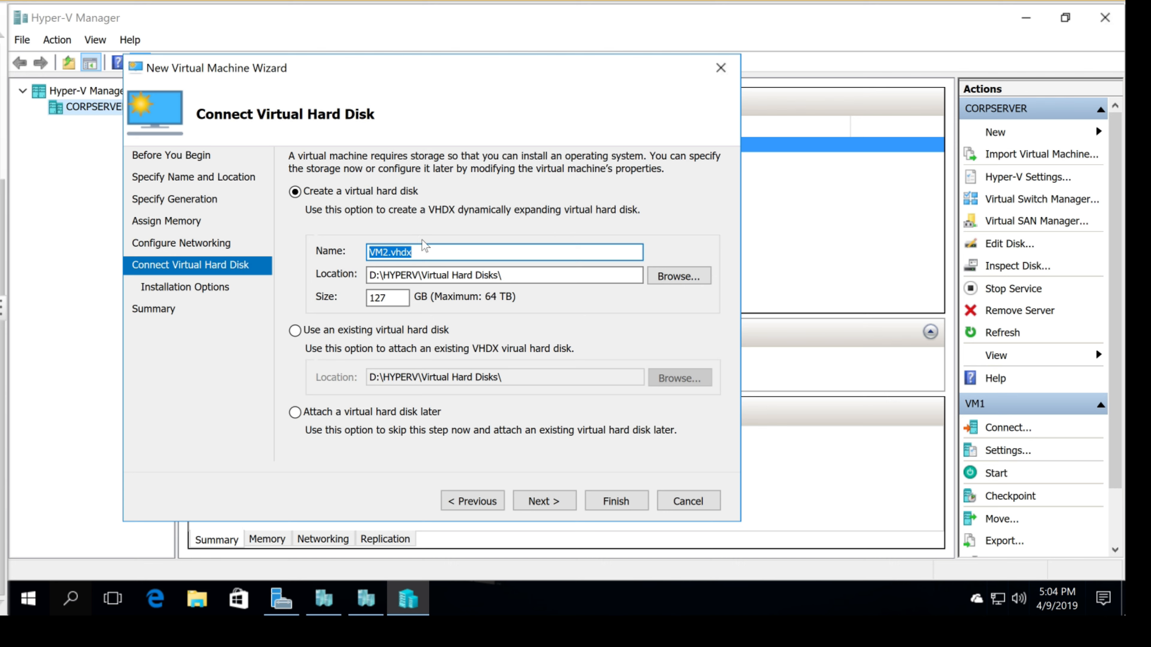
Create the virtual hard disk VM2.vhdx in its default location with a size of 250 GB
left_click(424, 248)
left_click_drag(419, 251, 391, 251)
left_click(414, 252)
left_click_drag(503, 275, 349, 297)
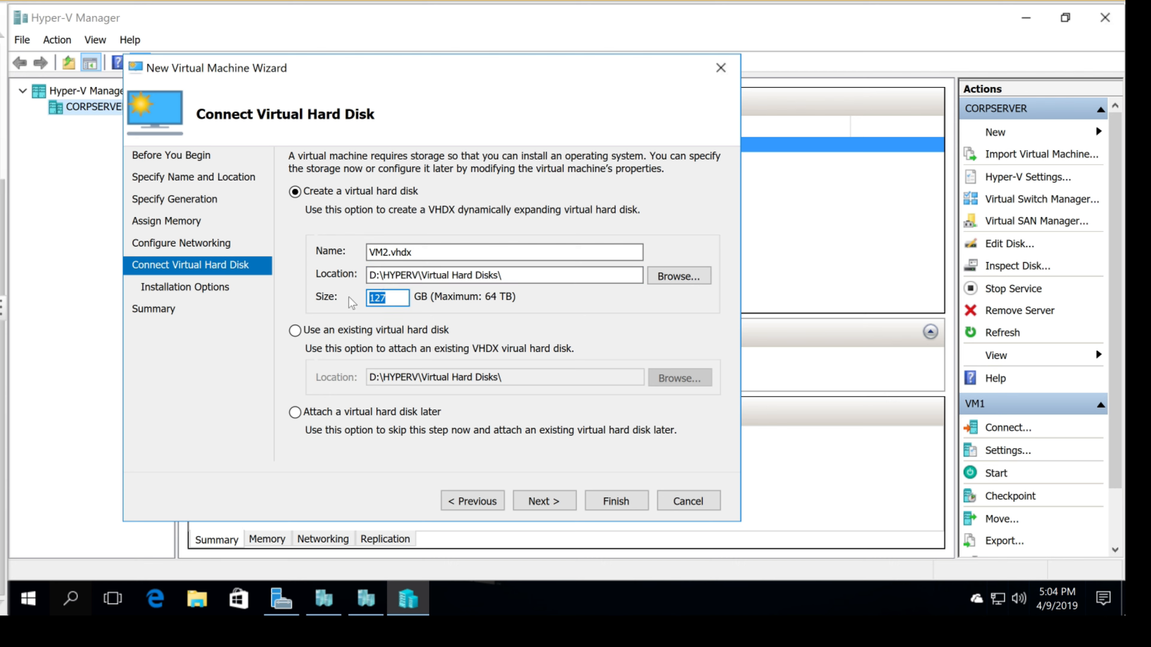
type("250")
left_click(545, 500)
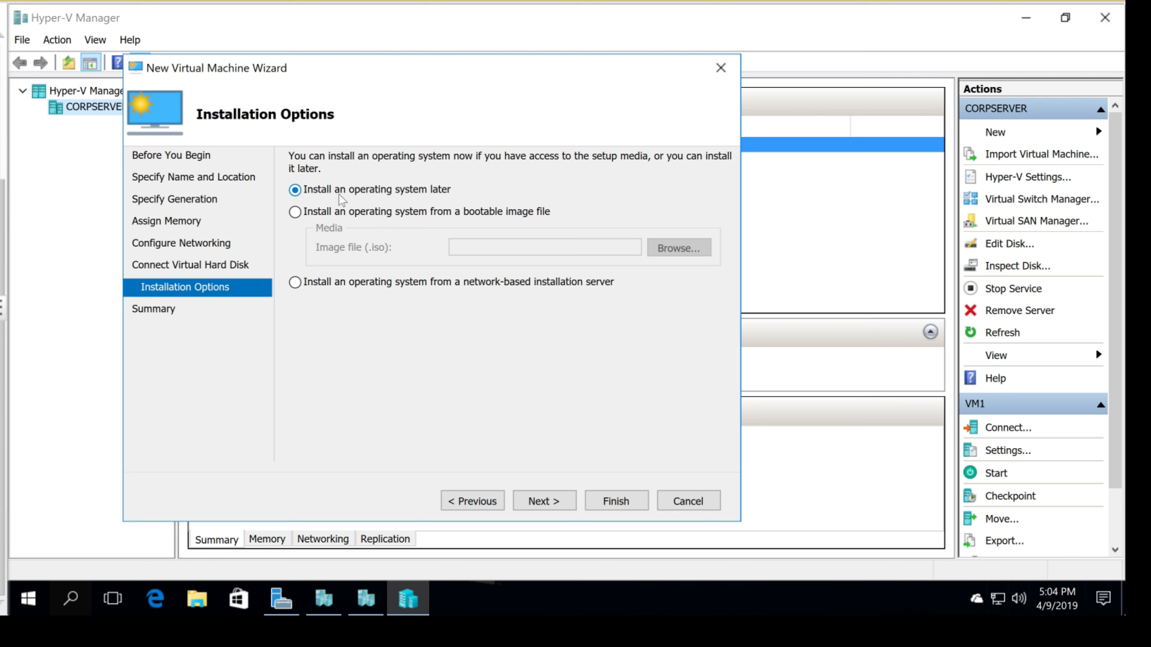
Choose to install VM2's operating system later, finish creating the virtual machine, and select VM2 in the list of virtual machines
left_click(457, 191)
left_click(545, 502)
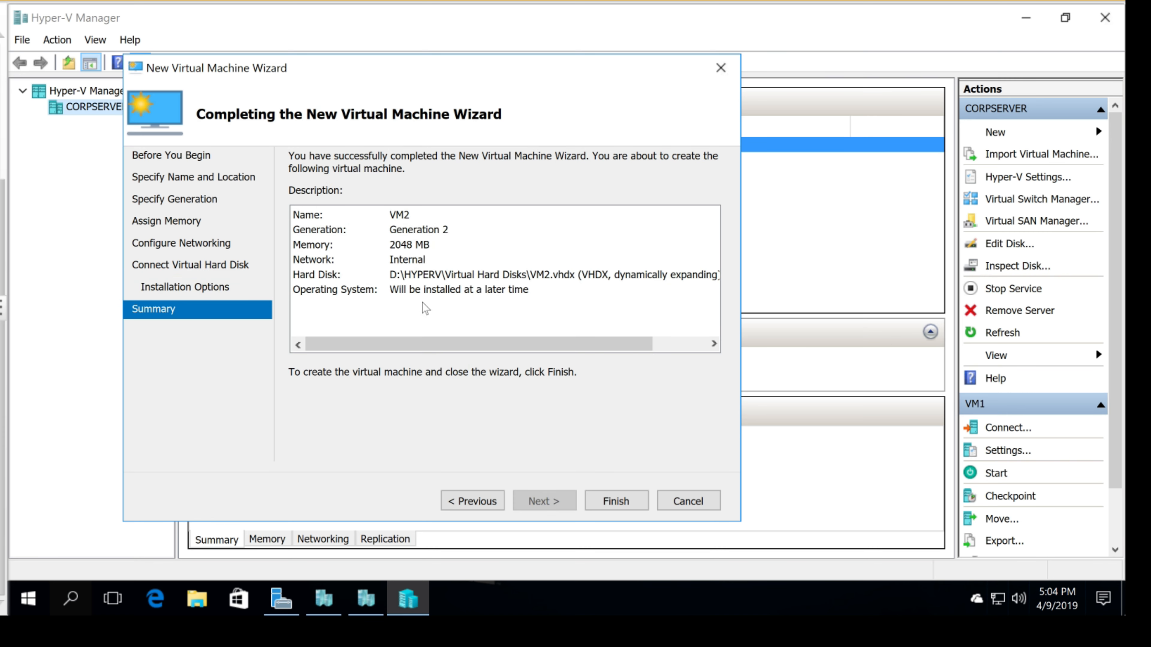
left_click(615, 501)
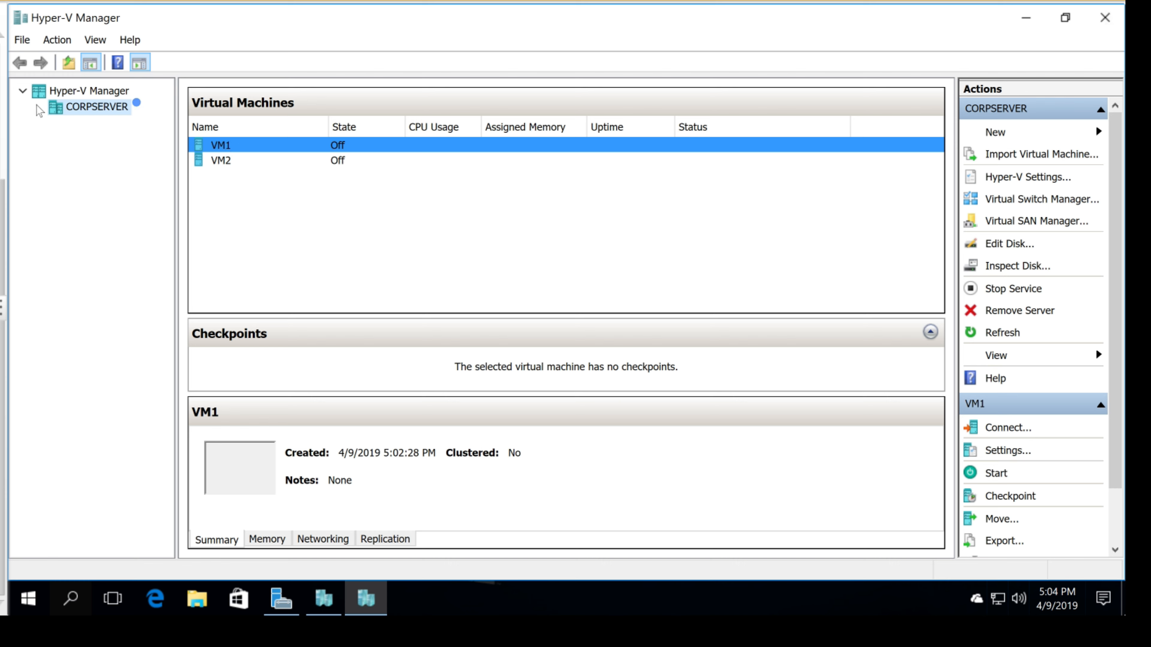
left_click(225, 159)
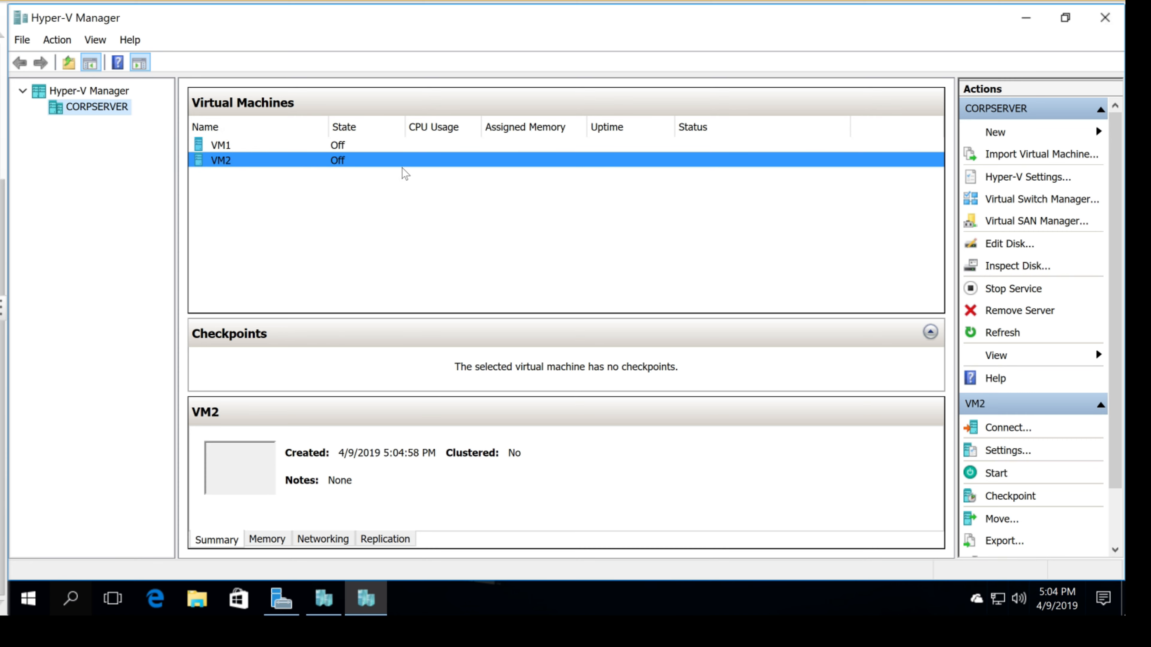